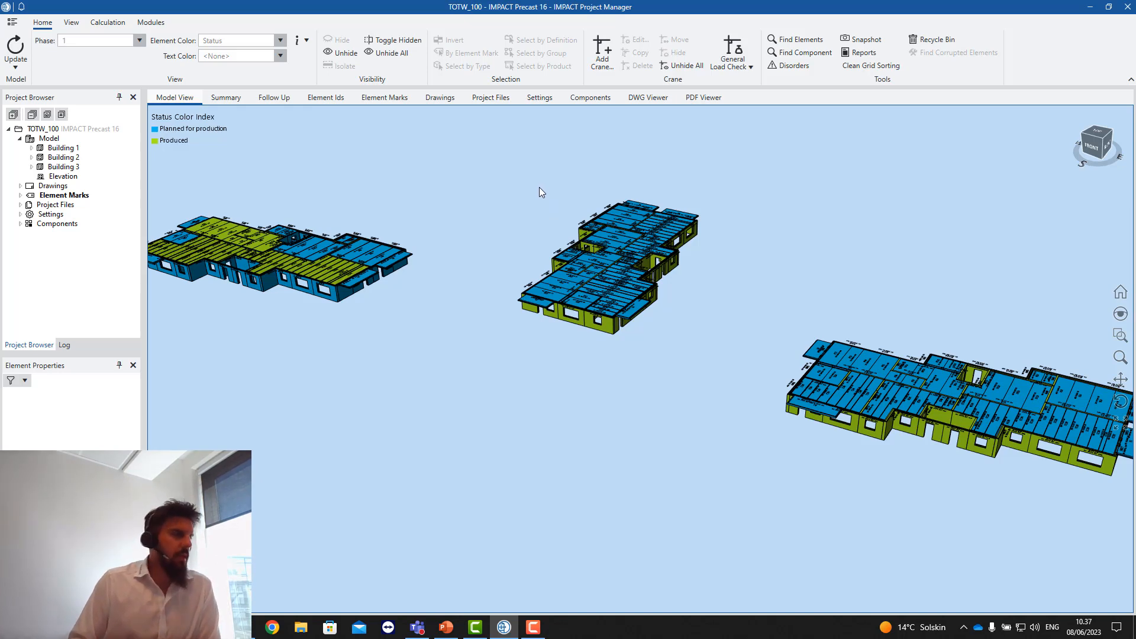
Step: Open the follow-up filter management and create a new filter named main for project TOTW_100
click(274, 97)
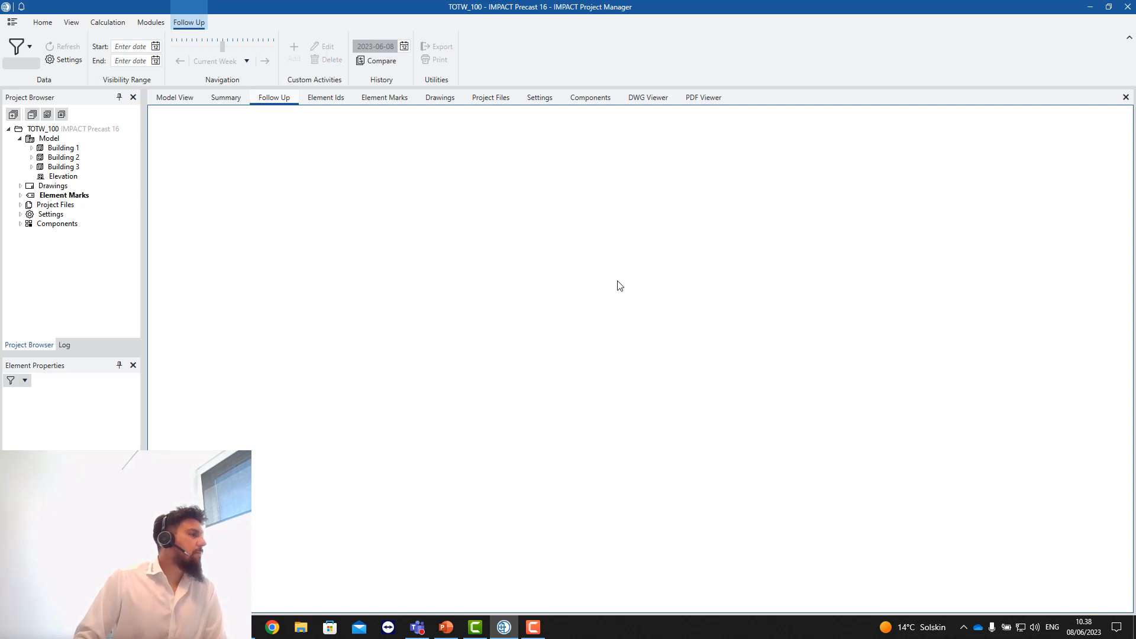
click(30, 48)
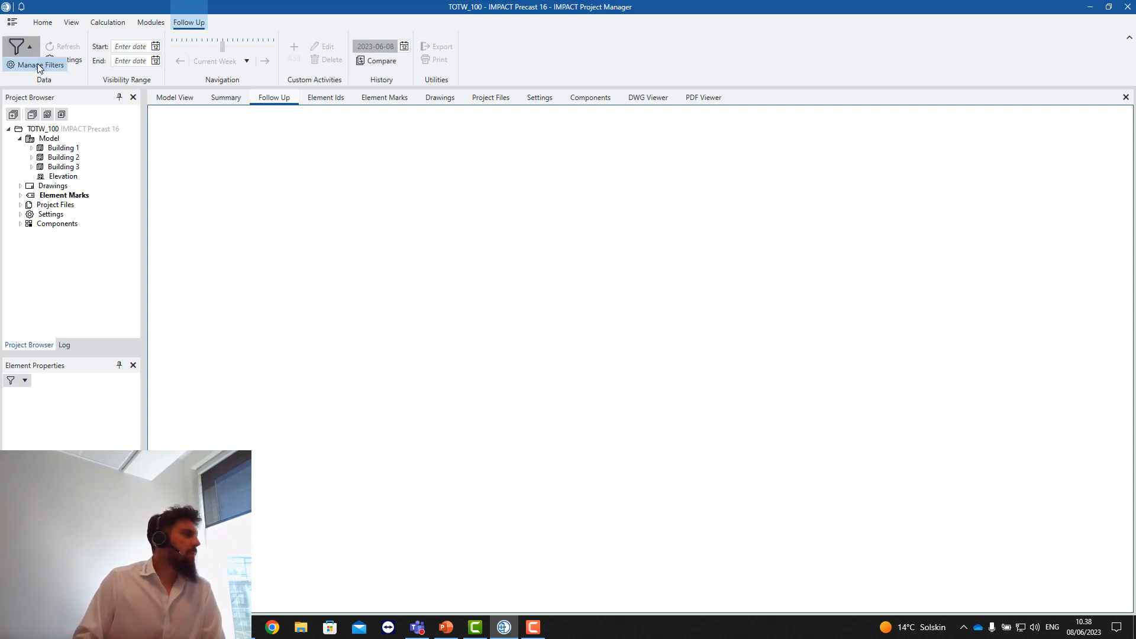
click(32, 65)
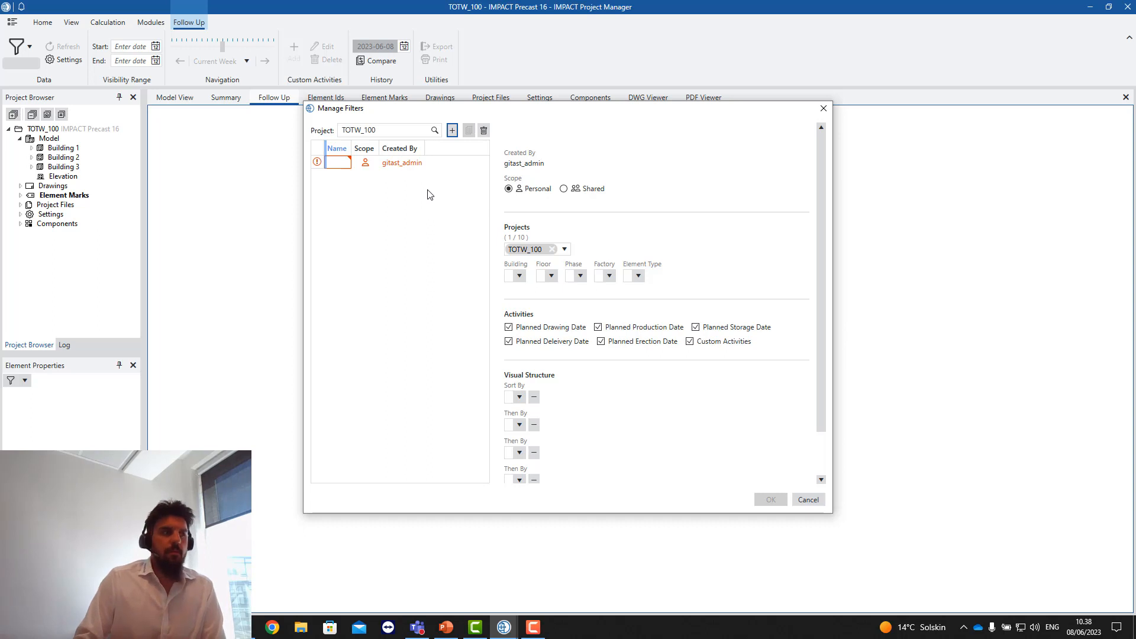
click(345, 165)
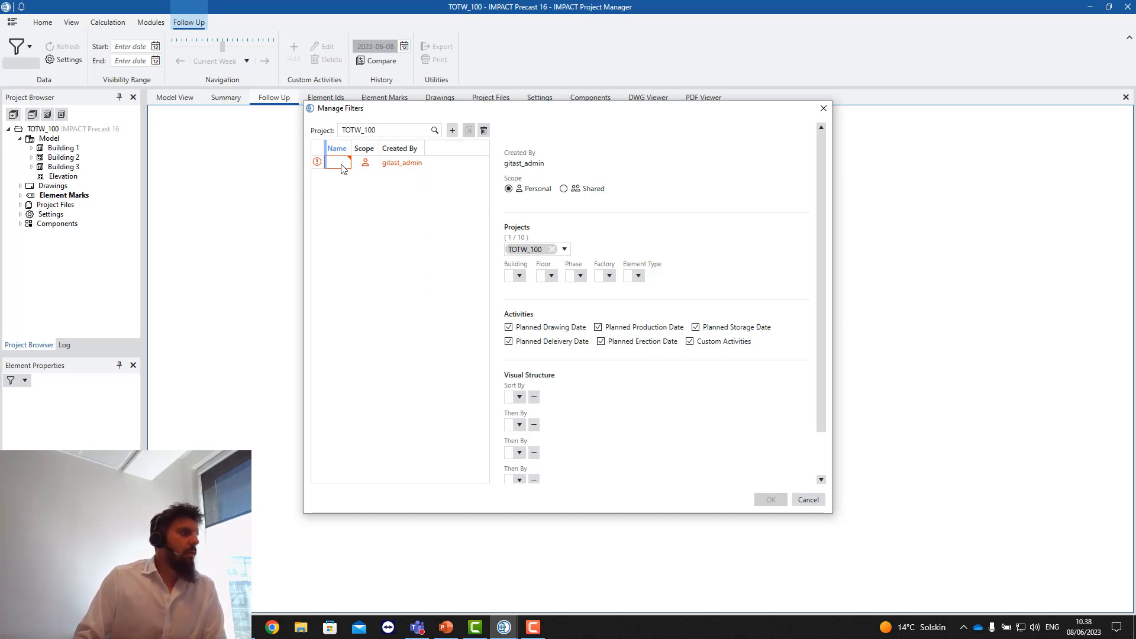
click(335, 167)
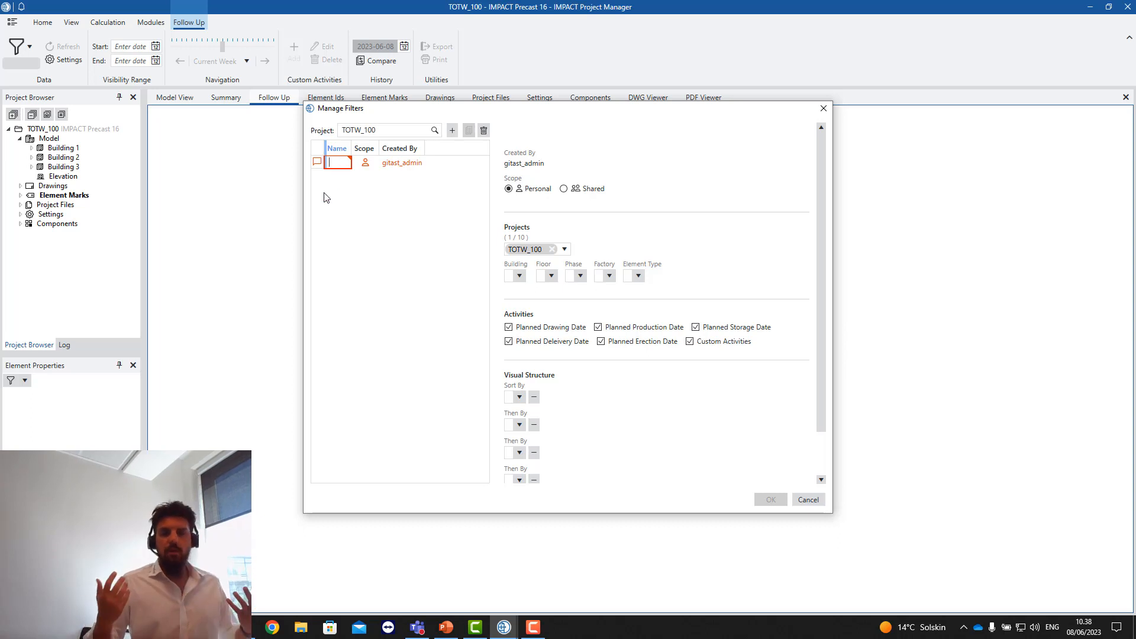
text(main)
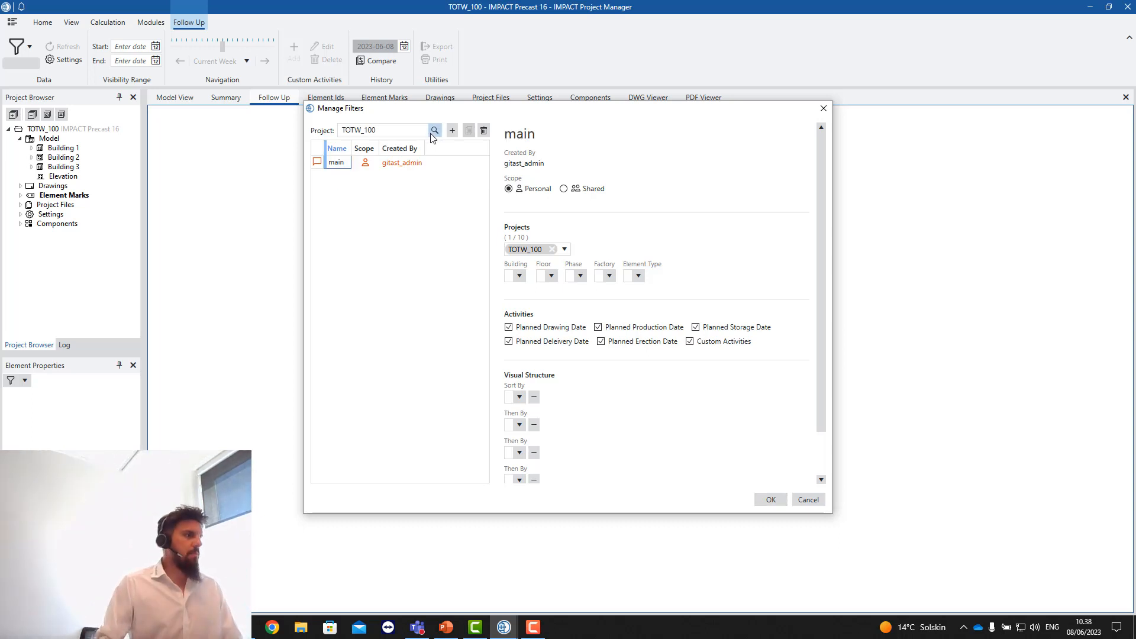
click(396, 165)
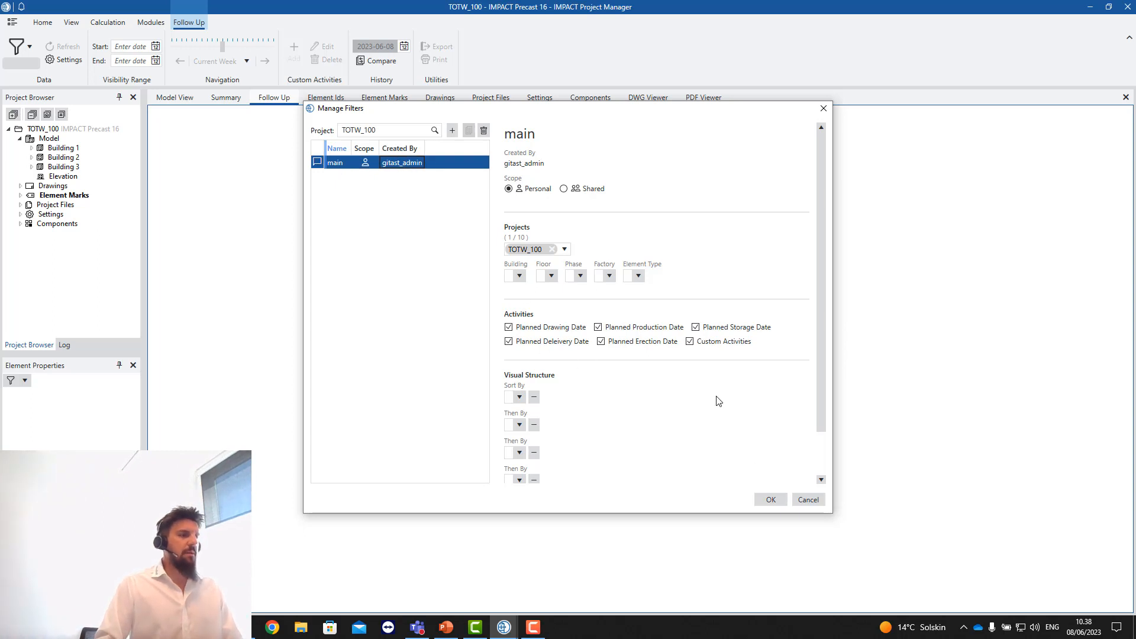
scroll(722, 414, down, 2)
scroll(734, 414, up, 2)
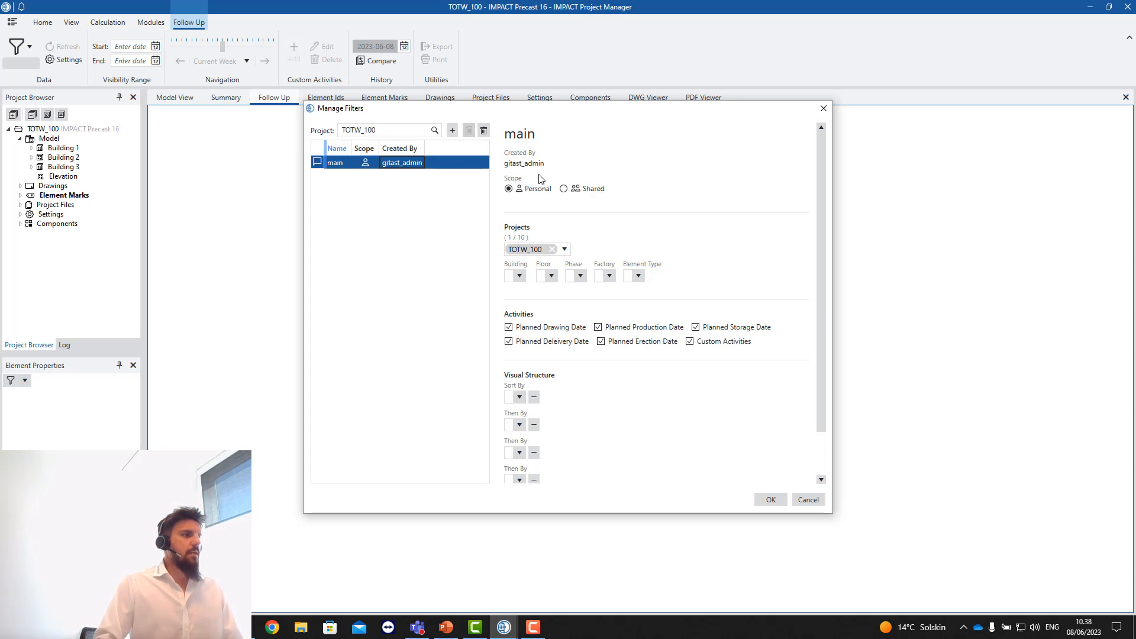
click(584, 189)
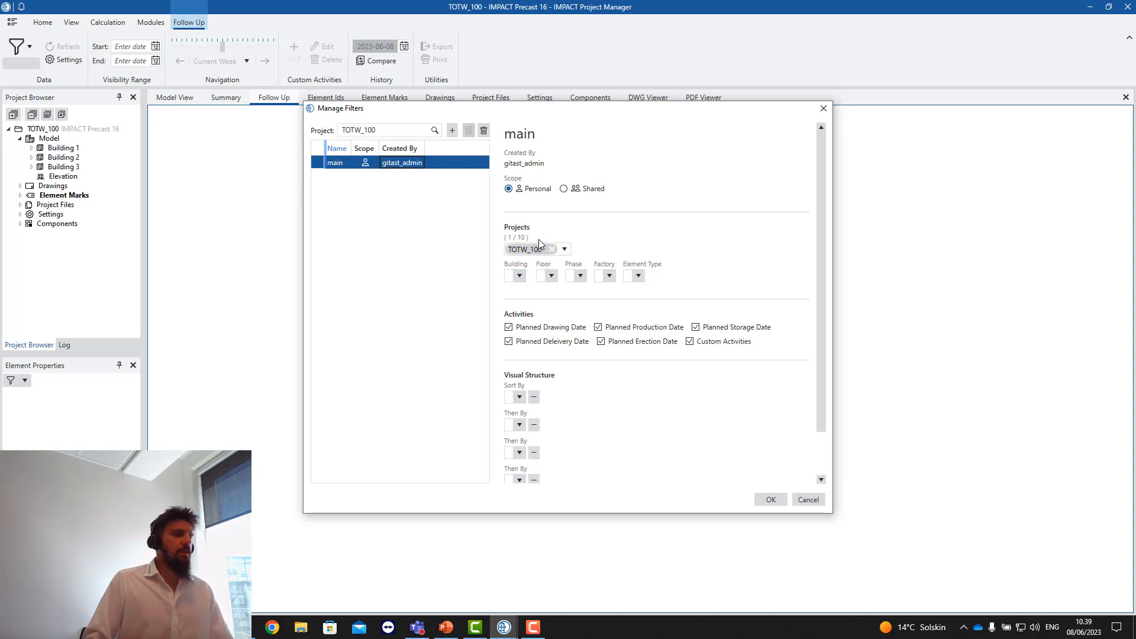
click(520, 277)
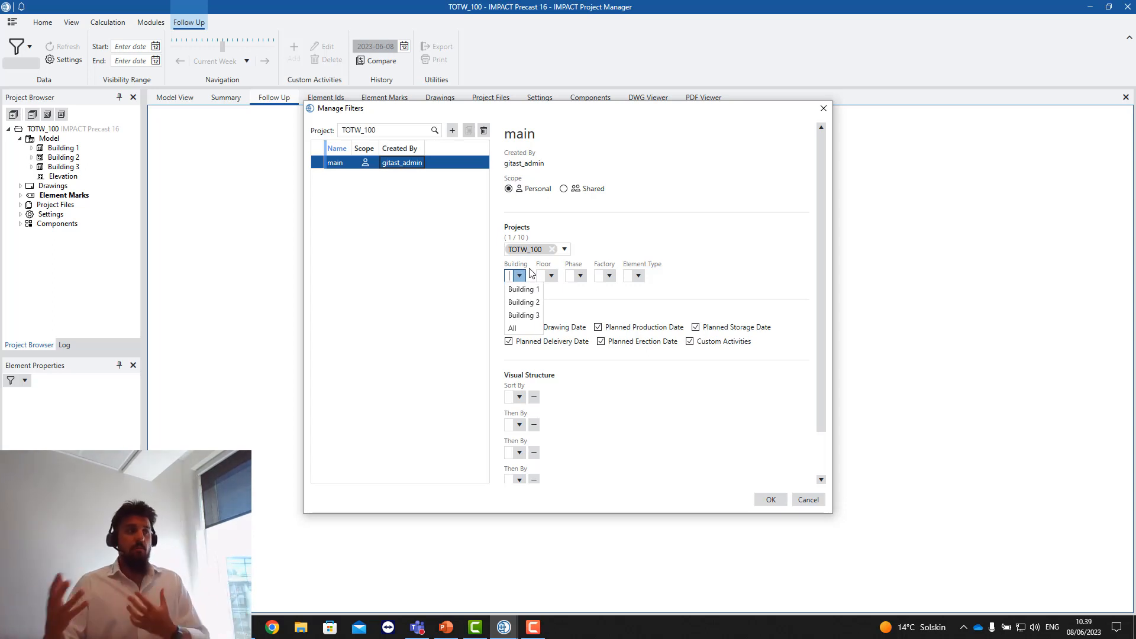
click(556, 262)
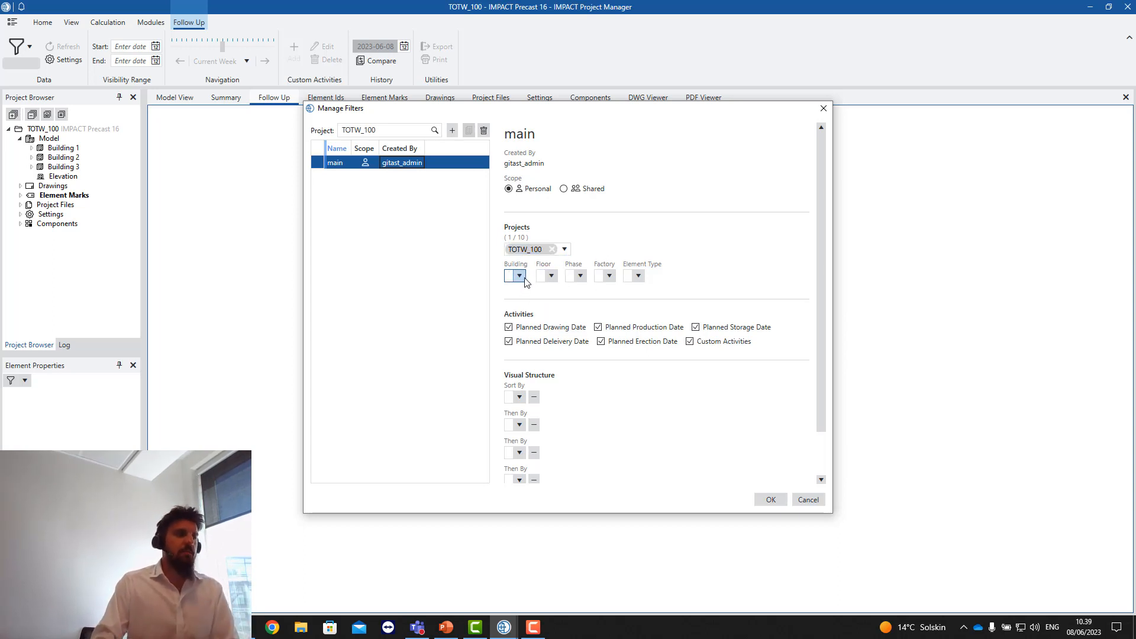
Step: Add project WEB_16_05_23 to the main filter alongside TOTW_100
click(564, 249)
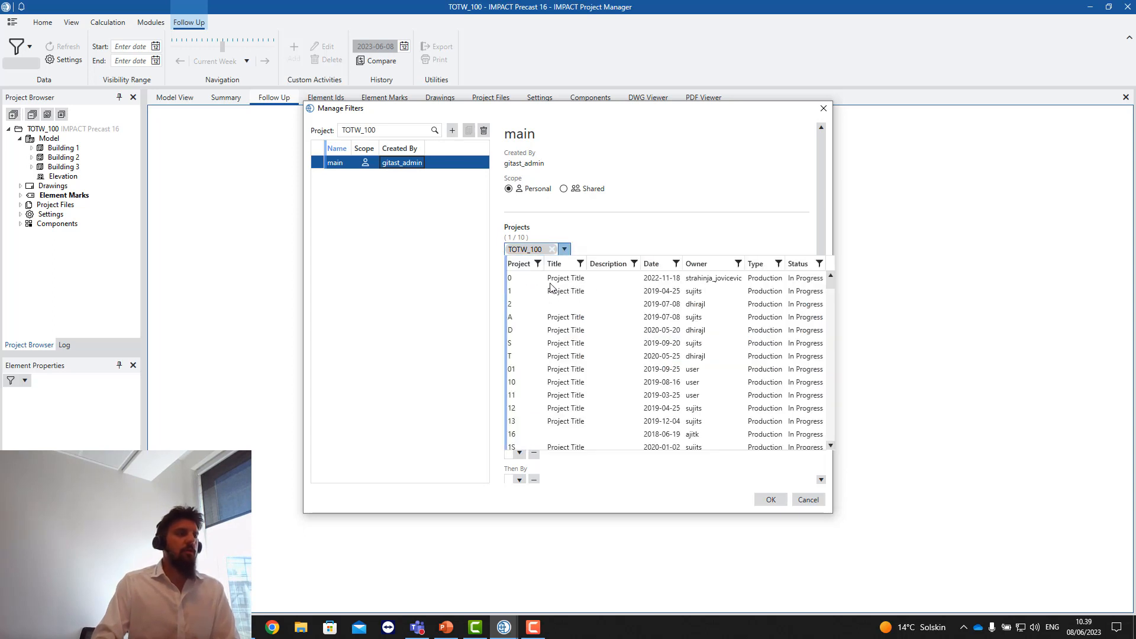
scroll(595, 326, down, 6)
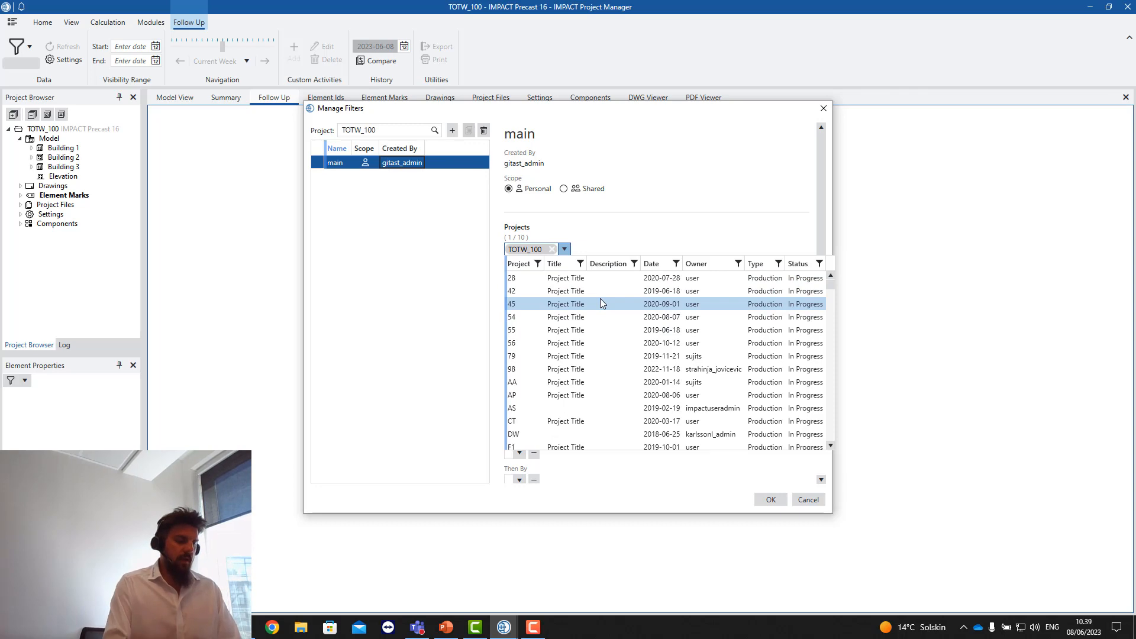
text(web)
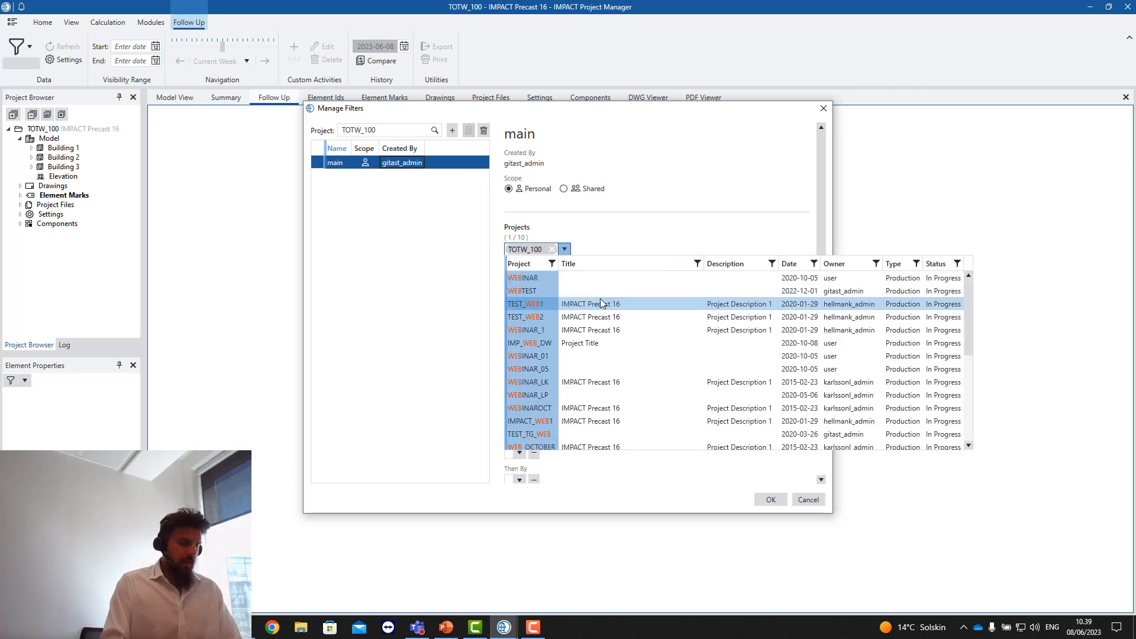
text(_1)
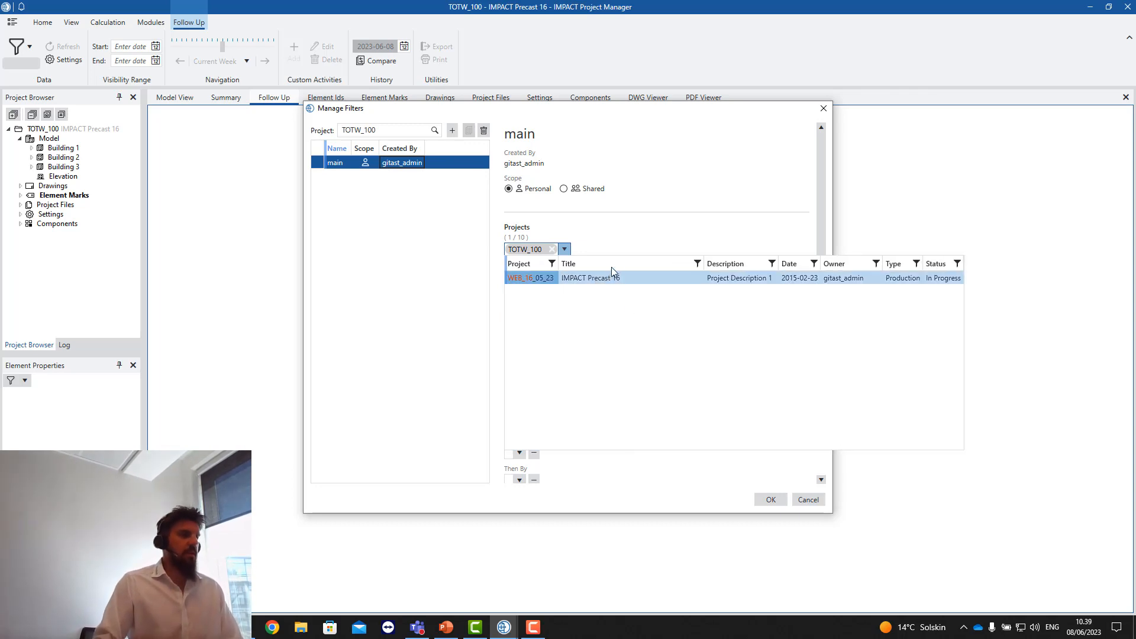
click(609, 278)
click(621, 234)
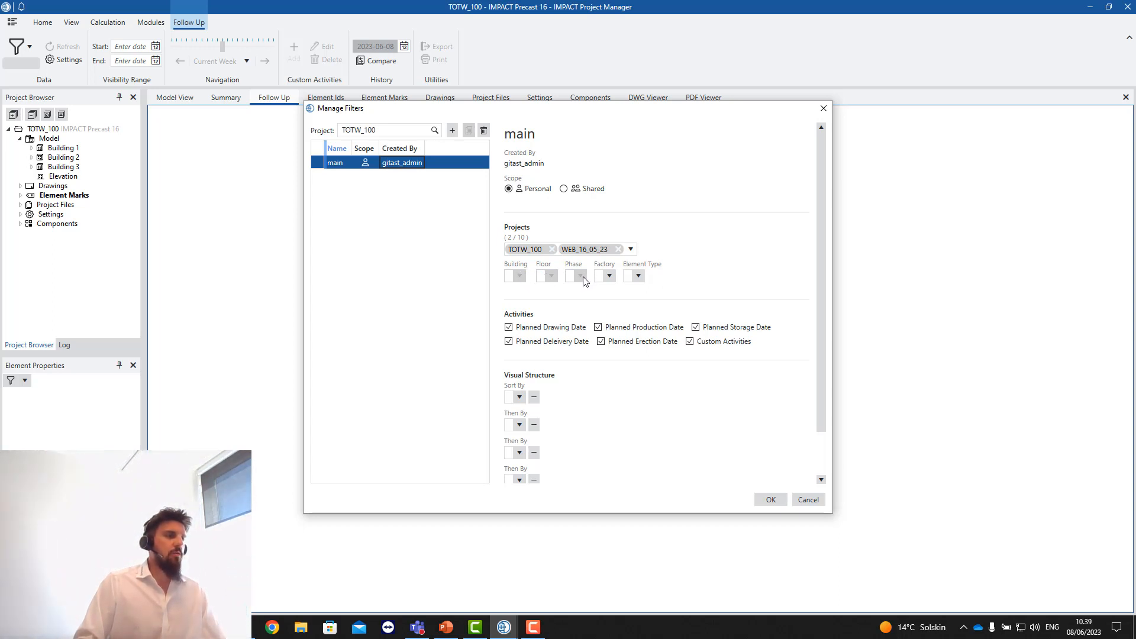
Step: Exclude the planned storage, drawing and delivery dates from the main filter's activities
scroll(564, 318, down, 1)
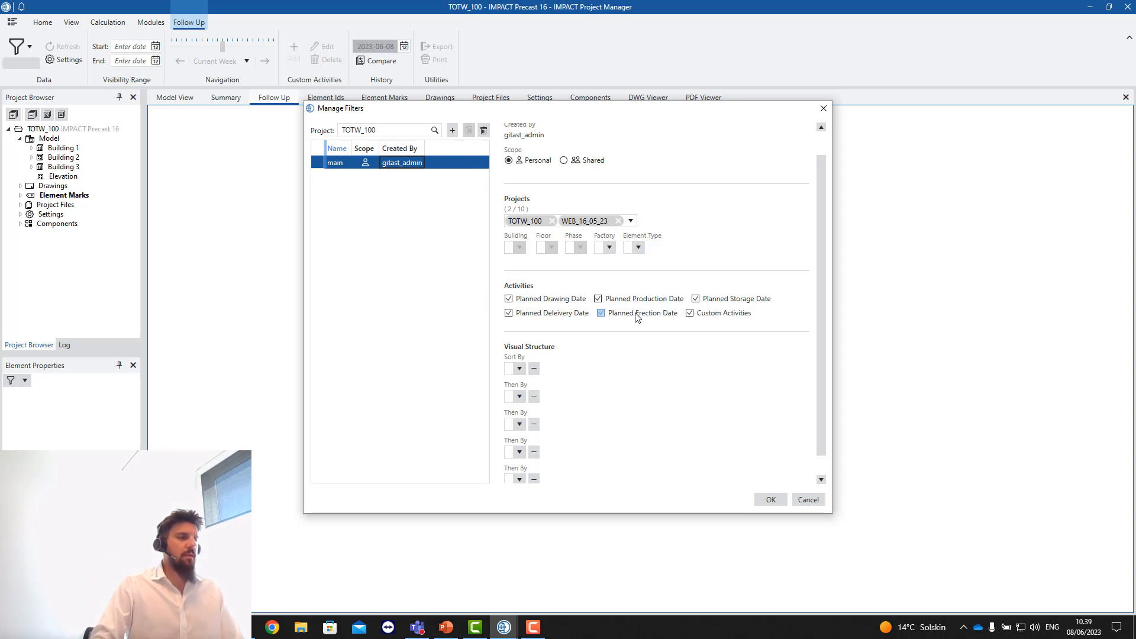
click(696, 299)
click(509, 299)
click(509, 313)
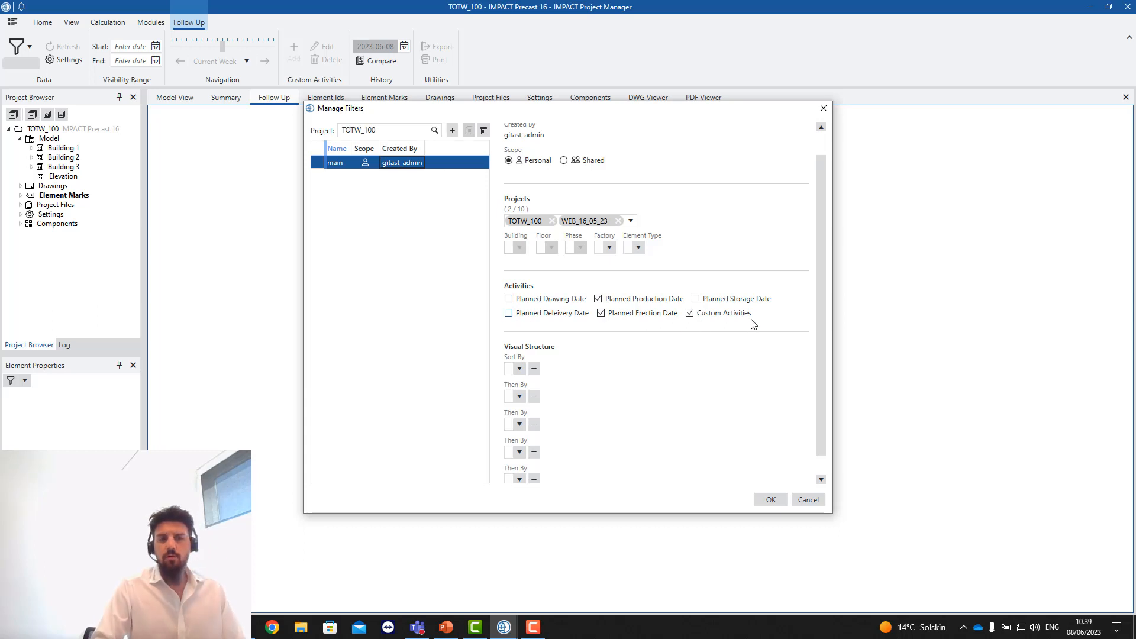
Step: Set the filter's visual structure to sort by Building and then by Floor
scroll(670, 376, down, 1)
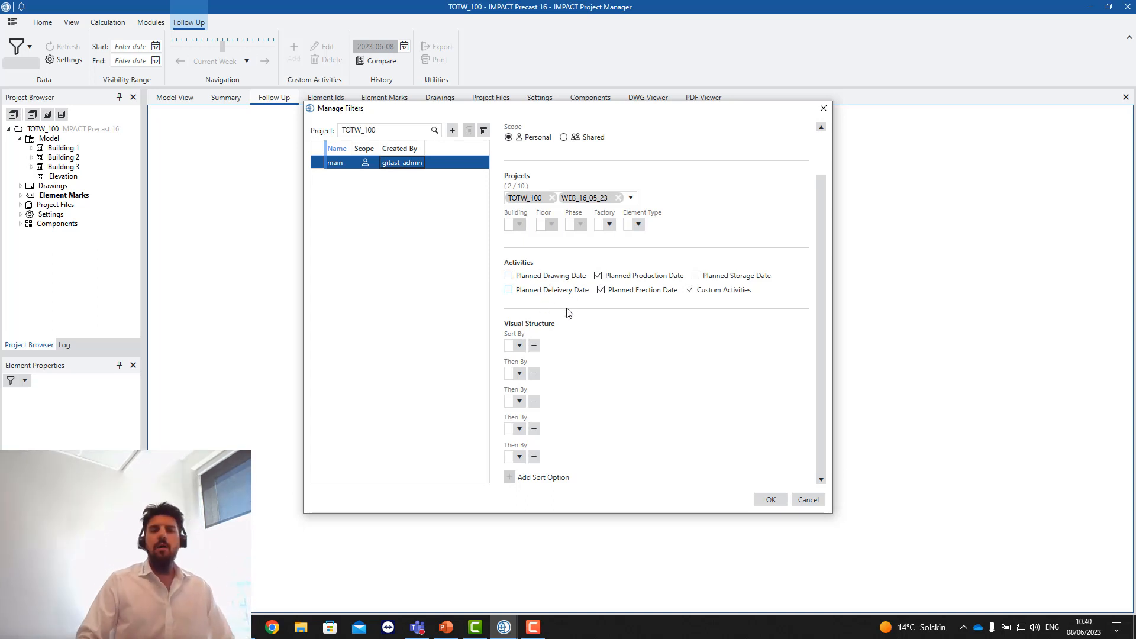
click(519, 345)
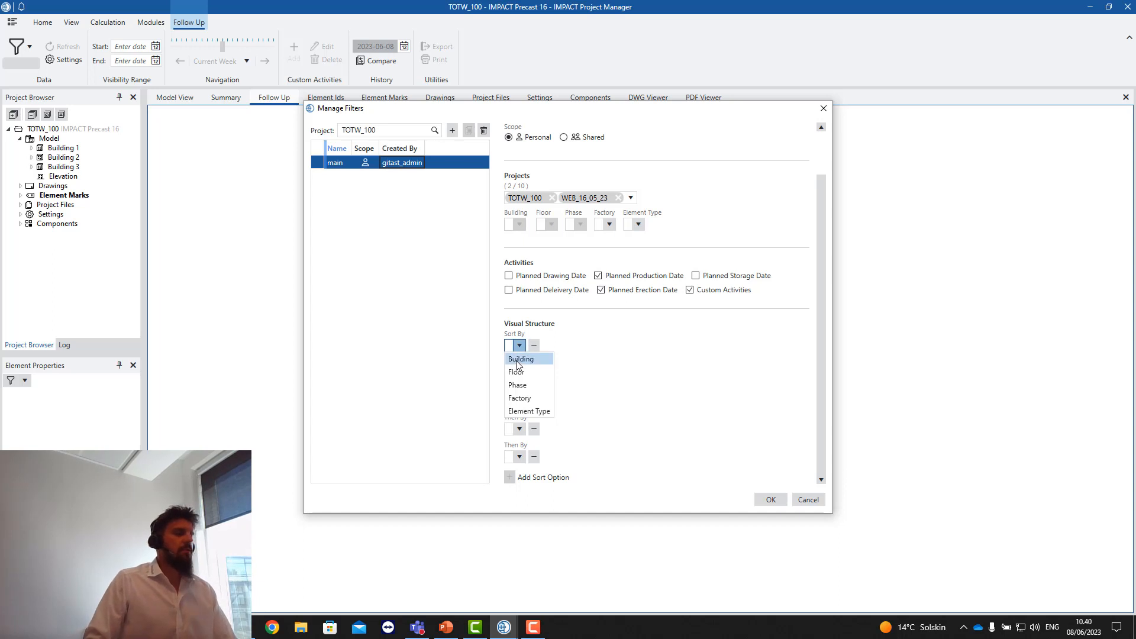
click(520, 360)
click(520, 373)
click(524, 391)
click(519, 401)
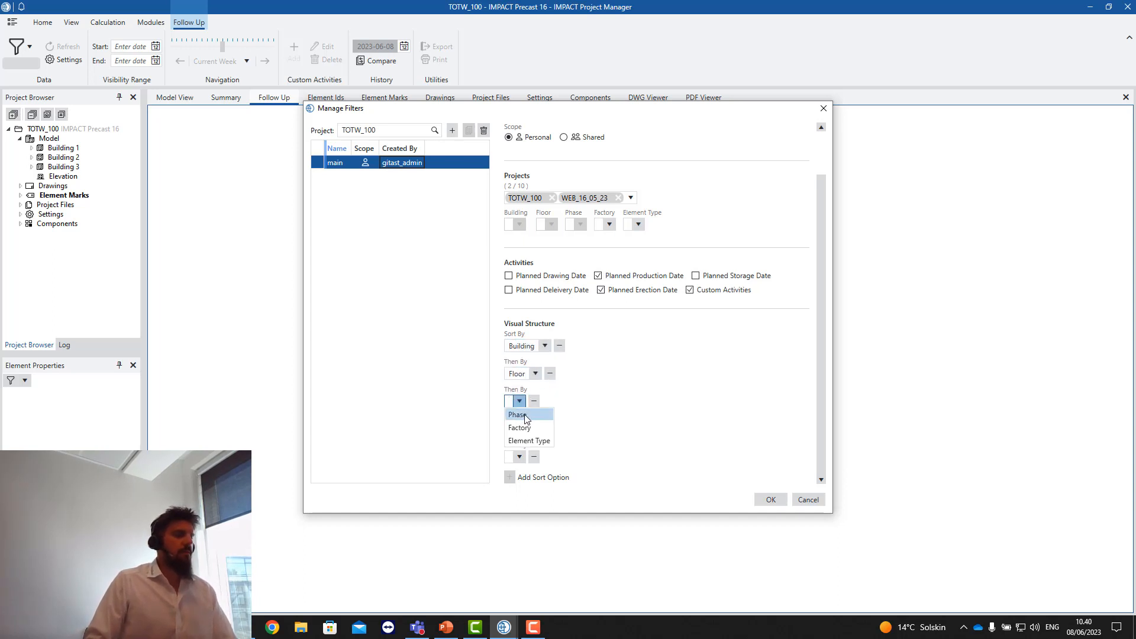
click(525, 416)
click(537, 402)
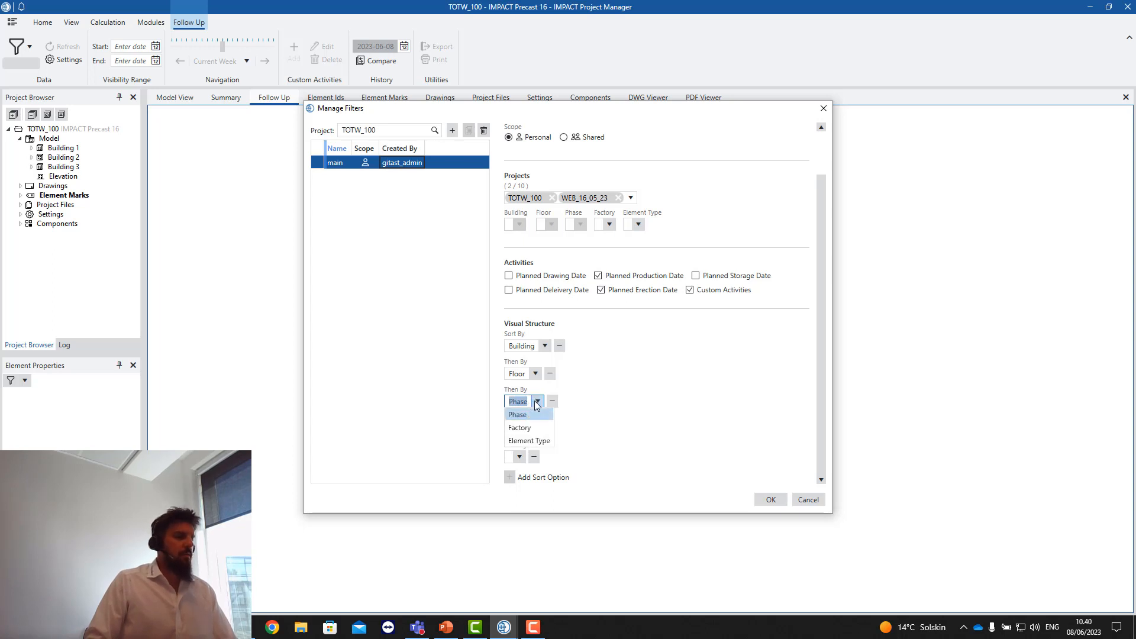
click(541, 402)
click(552, 401)
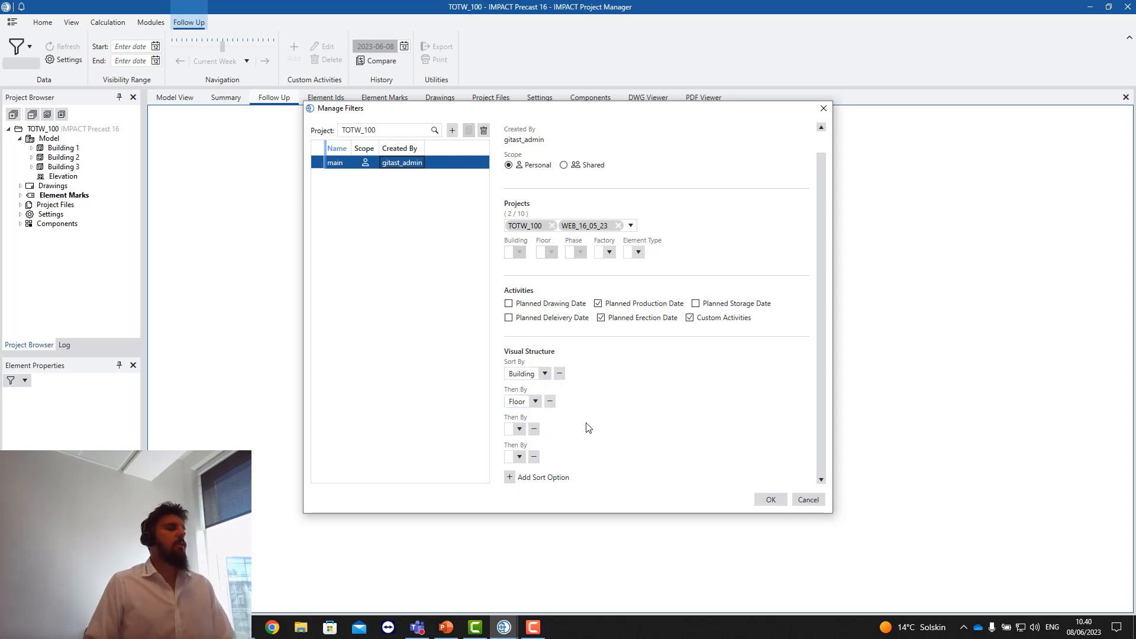
Step: Set the third sort level to Element Type and apply the main filter
click(520, 428)
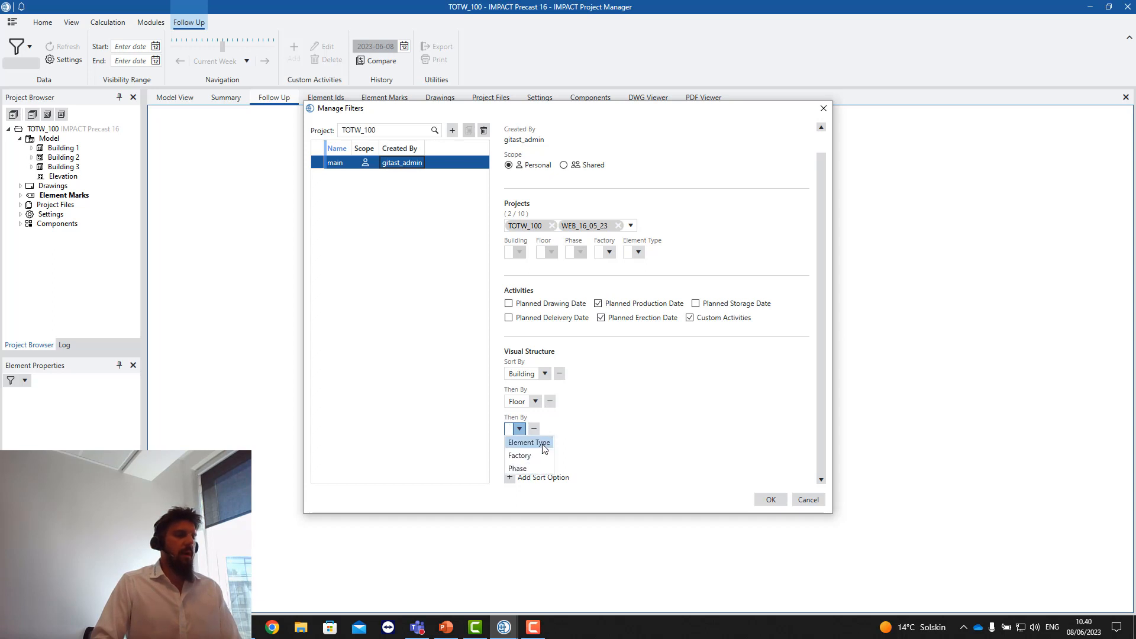
click(545, 445)
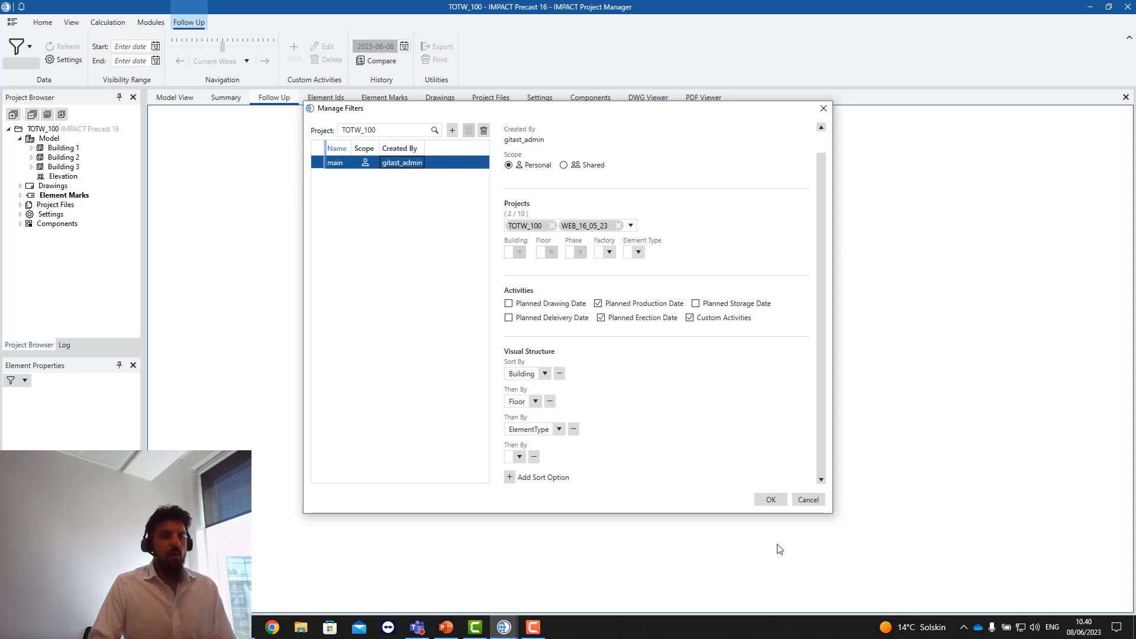
click(771, 500)
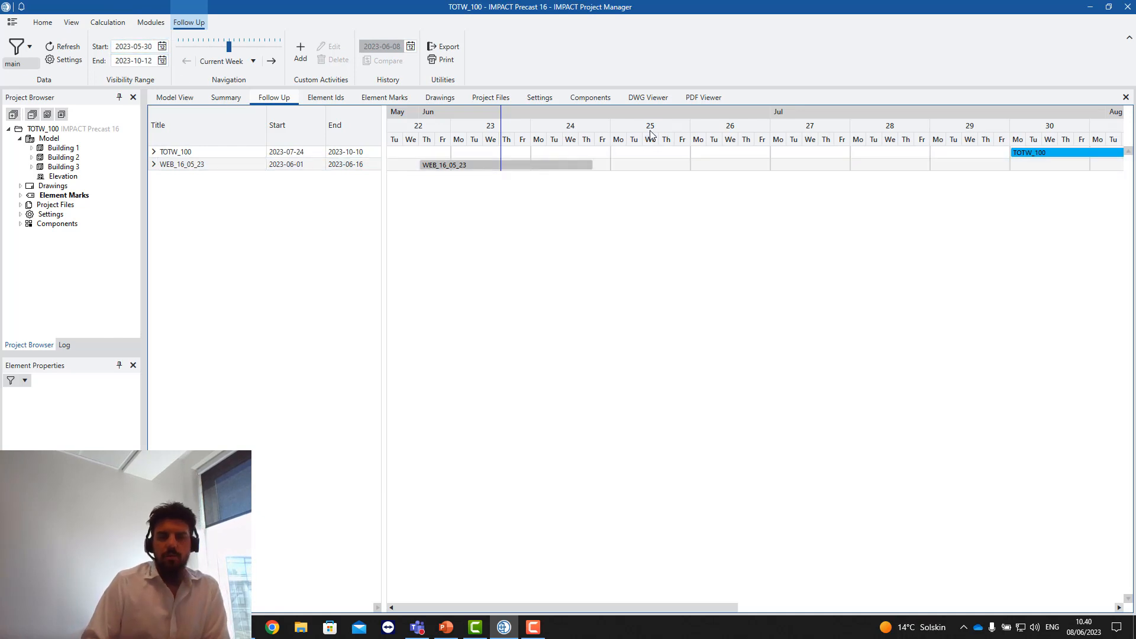
Step: Examine the start and end dates of TOTW_100 and WEB_16_05_23 in the follow-up schedule
click(299, 155)
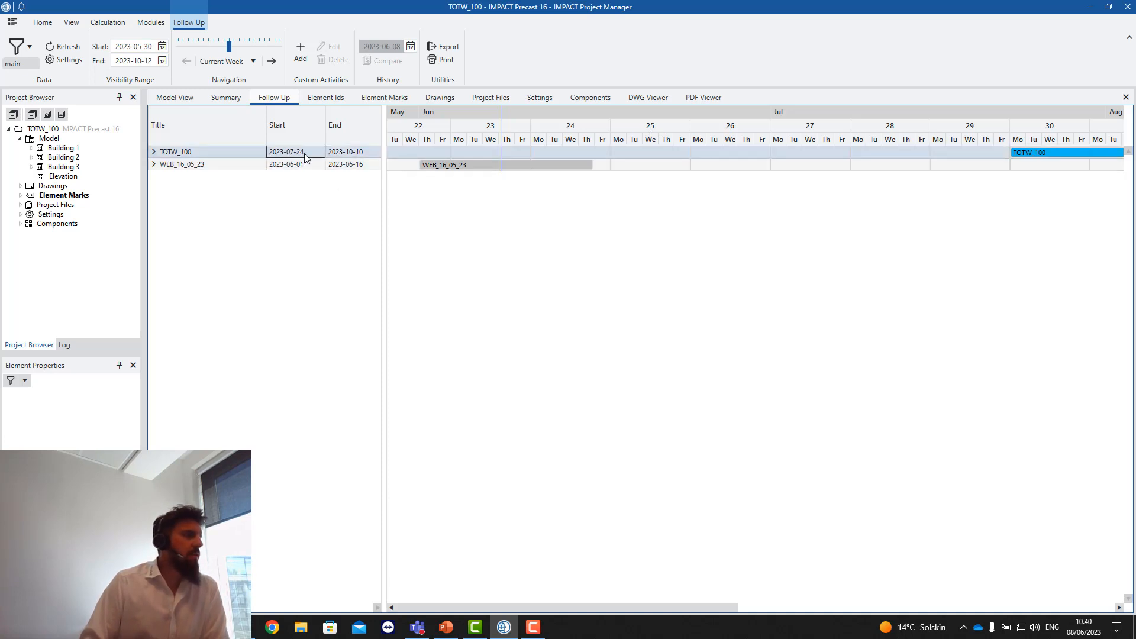
click(342, 155)
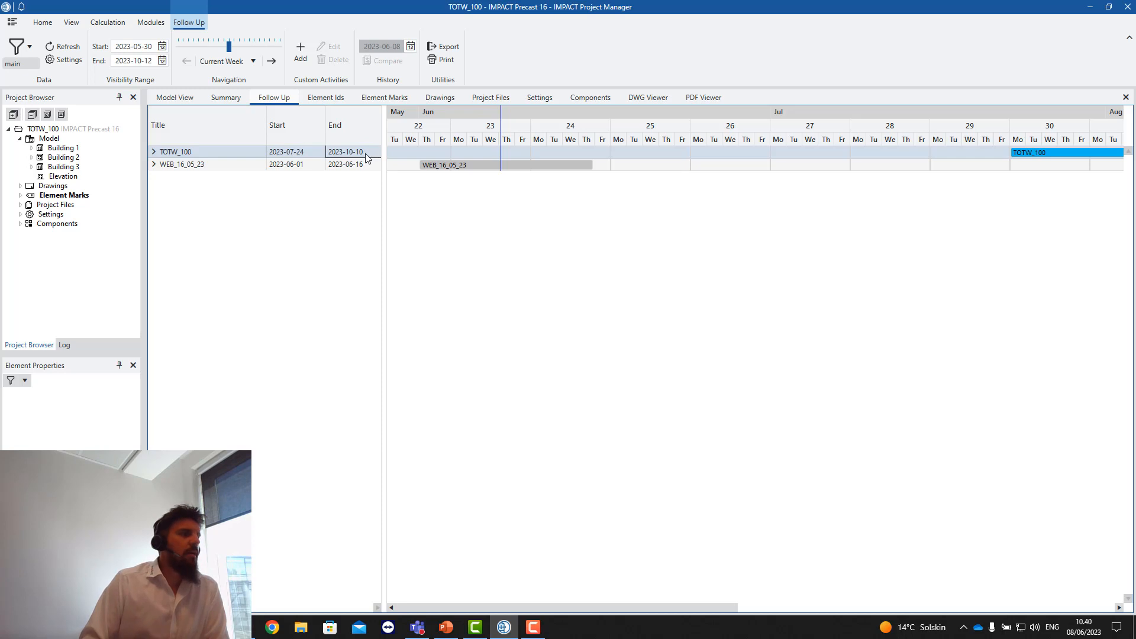
click(314, 166)
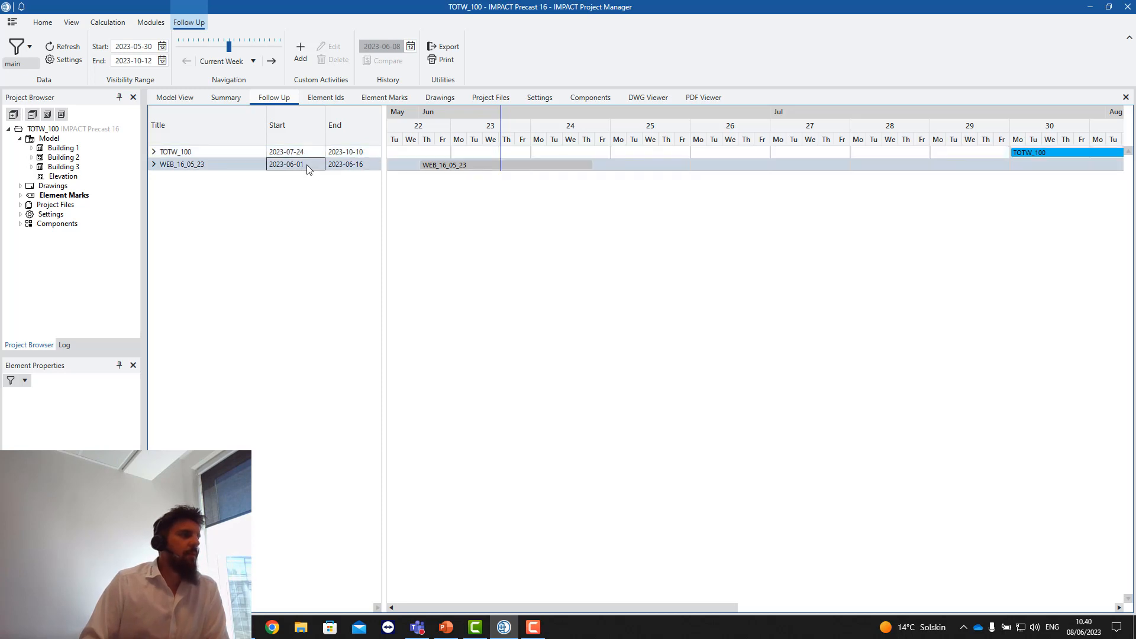
click(341, 167)
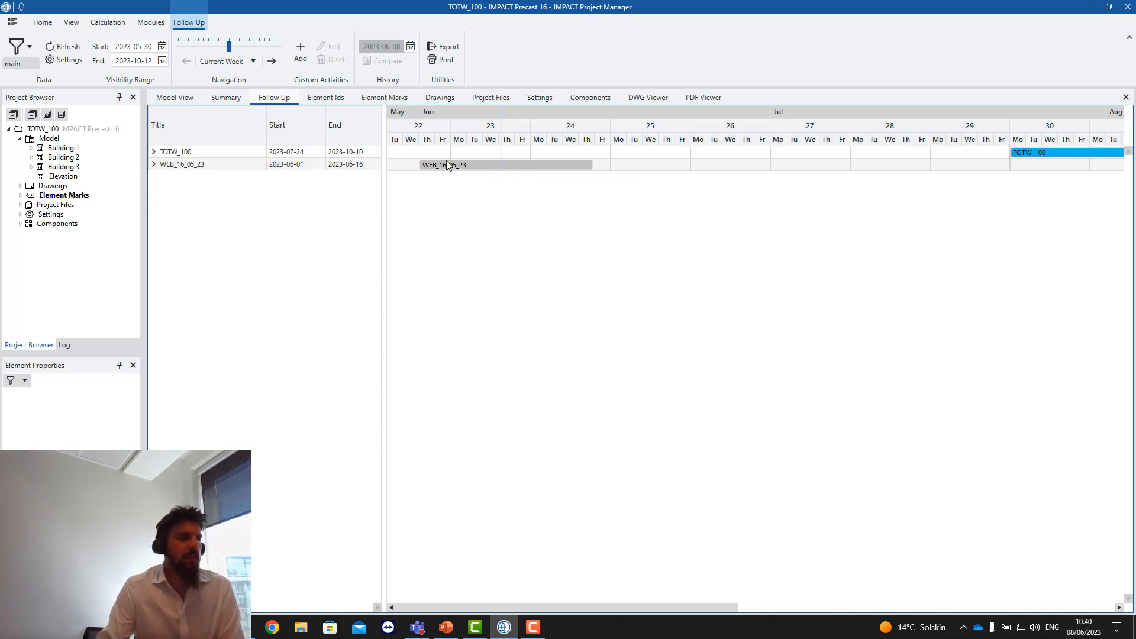
click(193, 168)
click(198, 153)
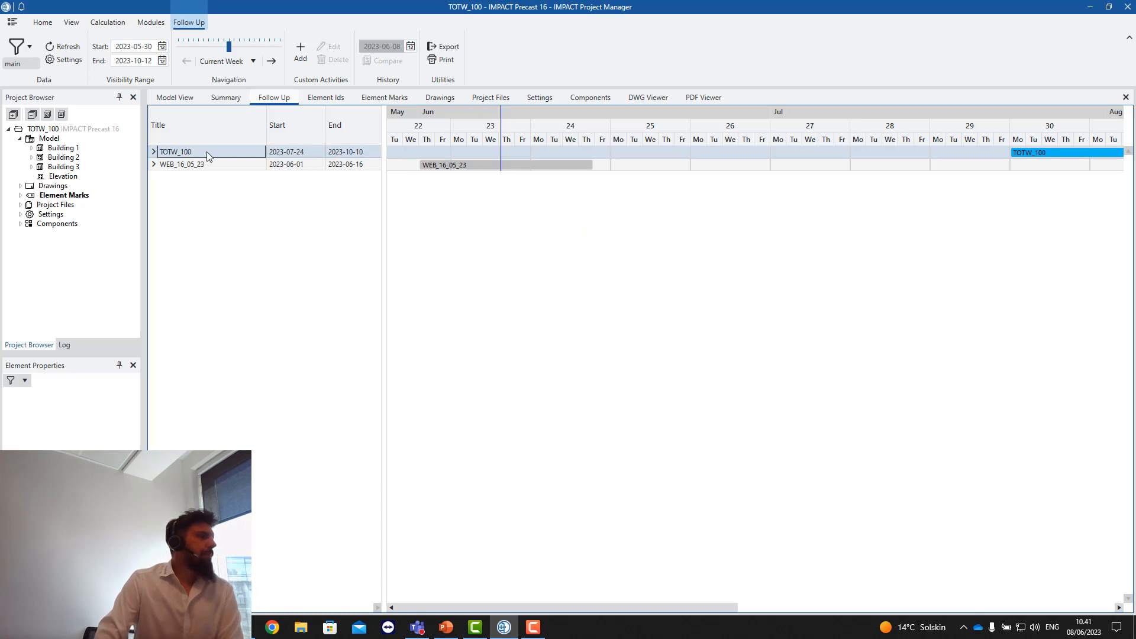
click(373, 166)
click(377, 173)
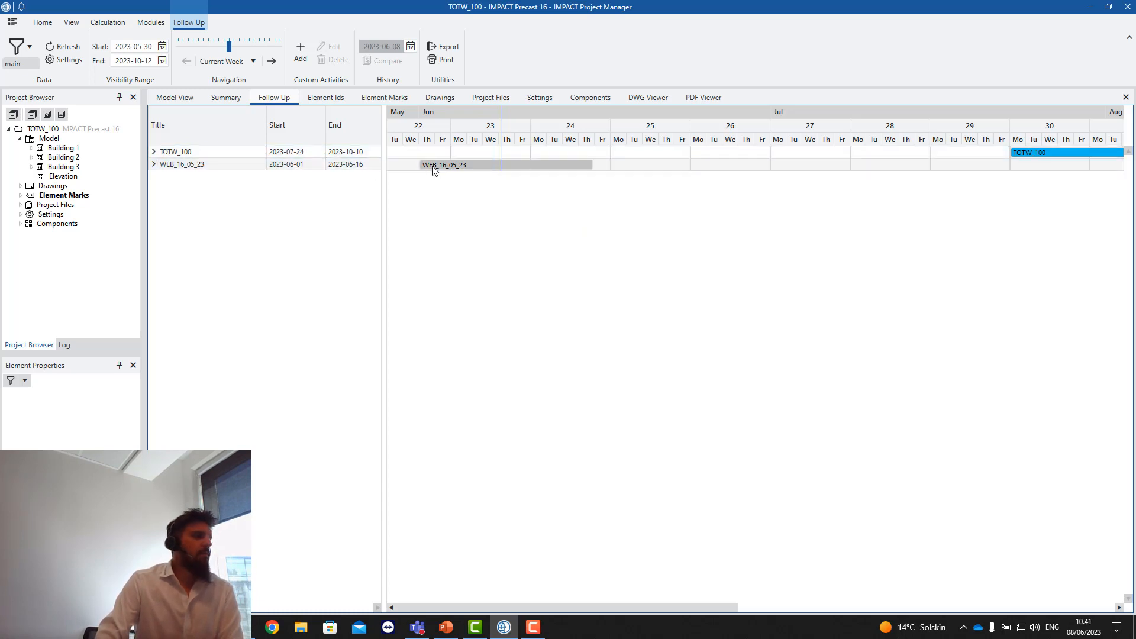
Step: Reopen the main filter's settings and remove project WEB_16_05_23 from it
click(33, 52)
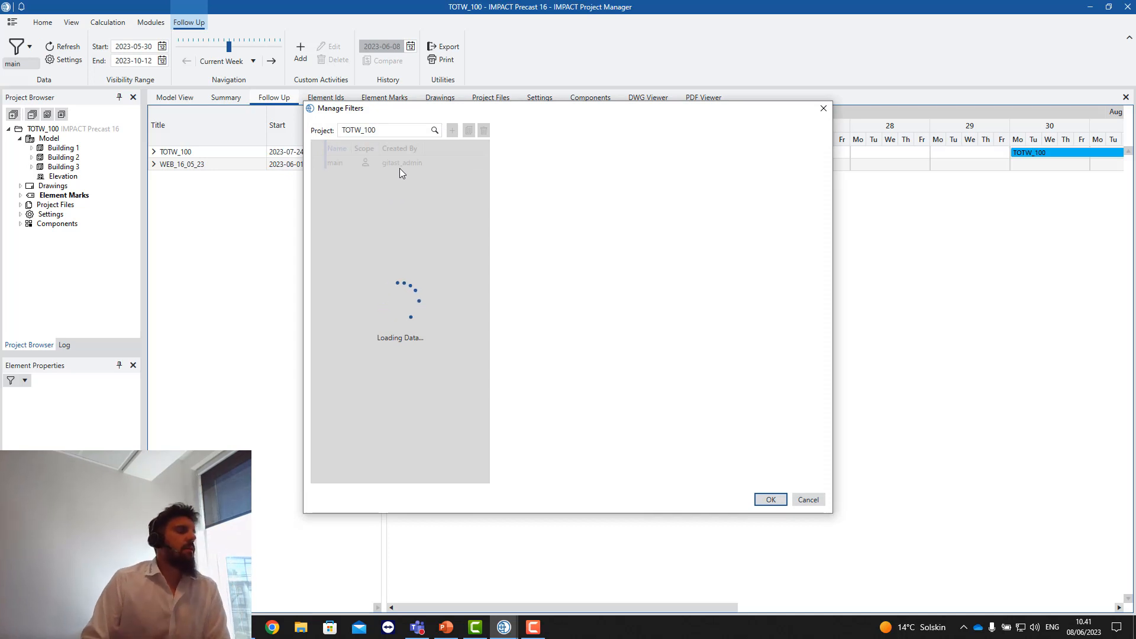
click(401, 167)
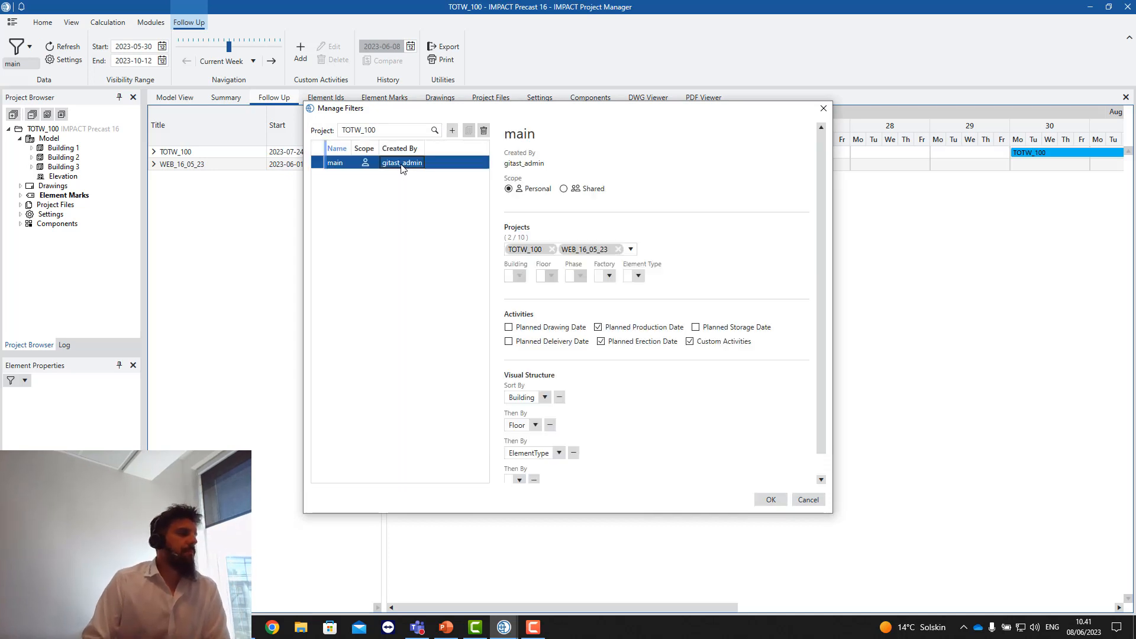
click(618, 249)
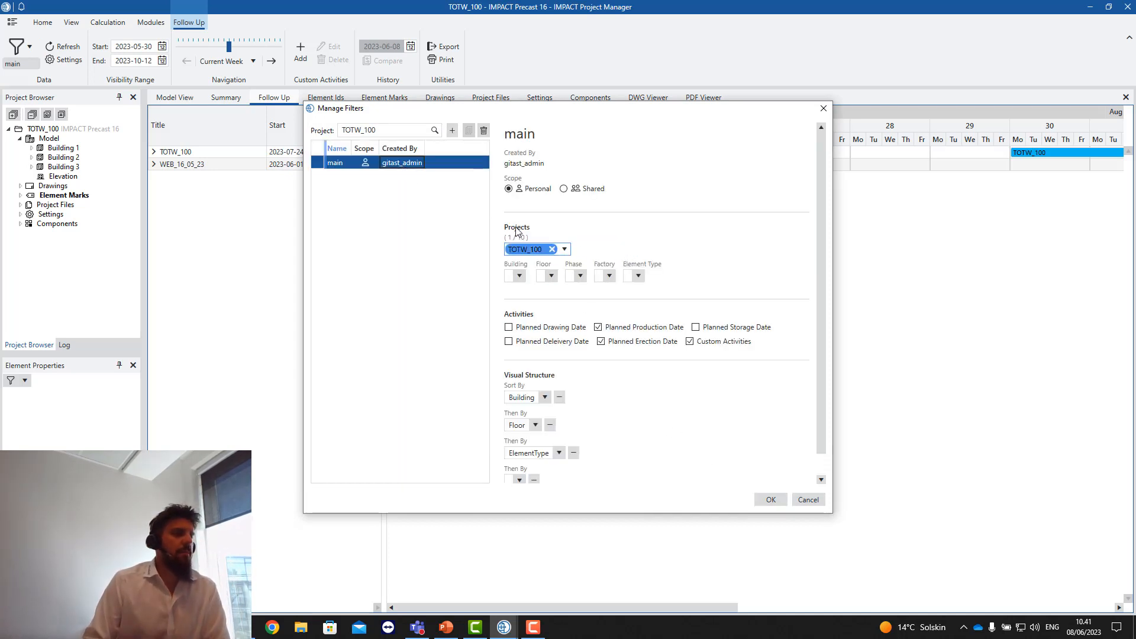
Step: Set the main filter's Building, Floor and Phase to All for project TOTW_100 and apply the filter
click(519, 275)
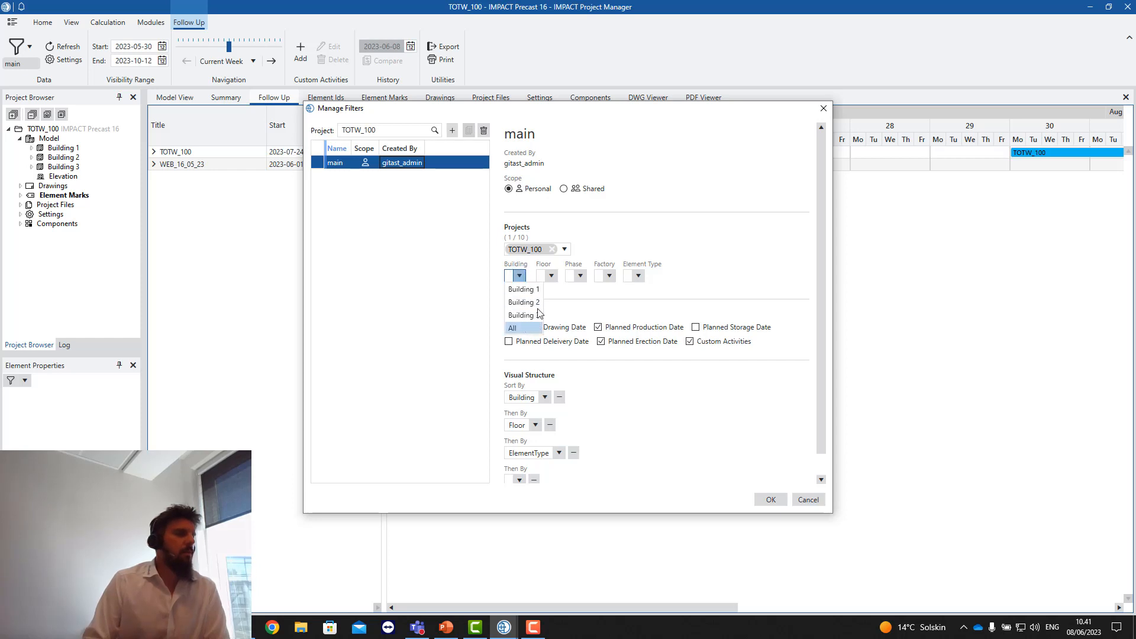
click(551, 276)
click(555, 275)
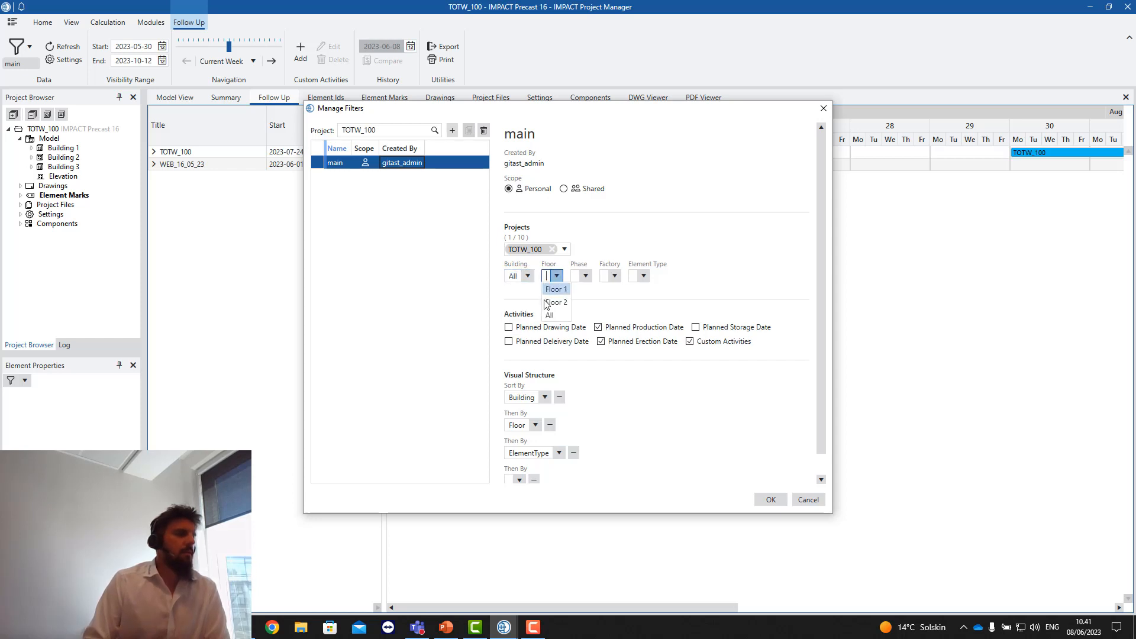
click(551, 315)
click(596, 277)
click(596, 277)
click(588, 302)
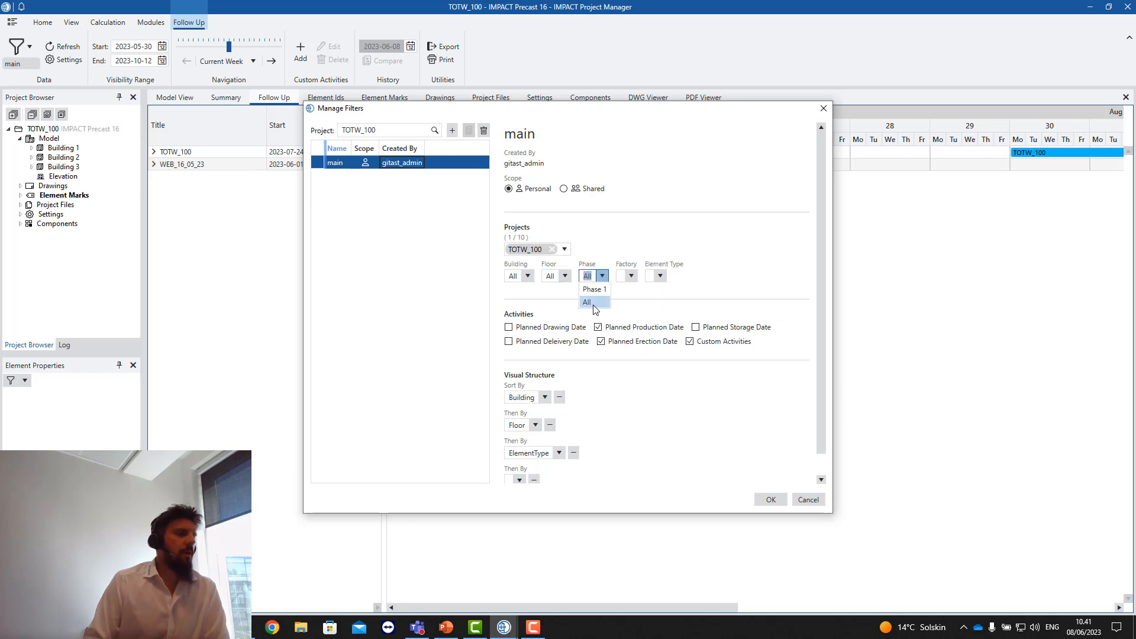
click(770, 500)
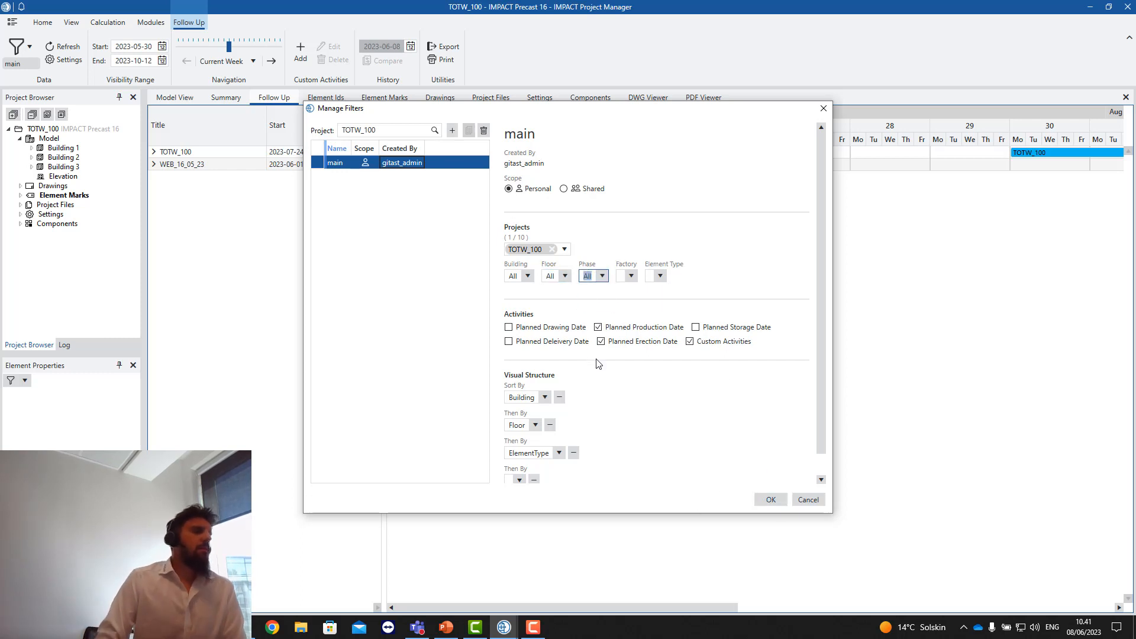
click(771, 501)
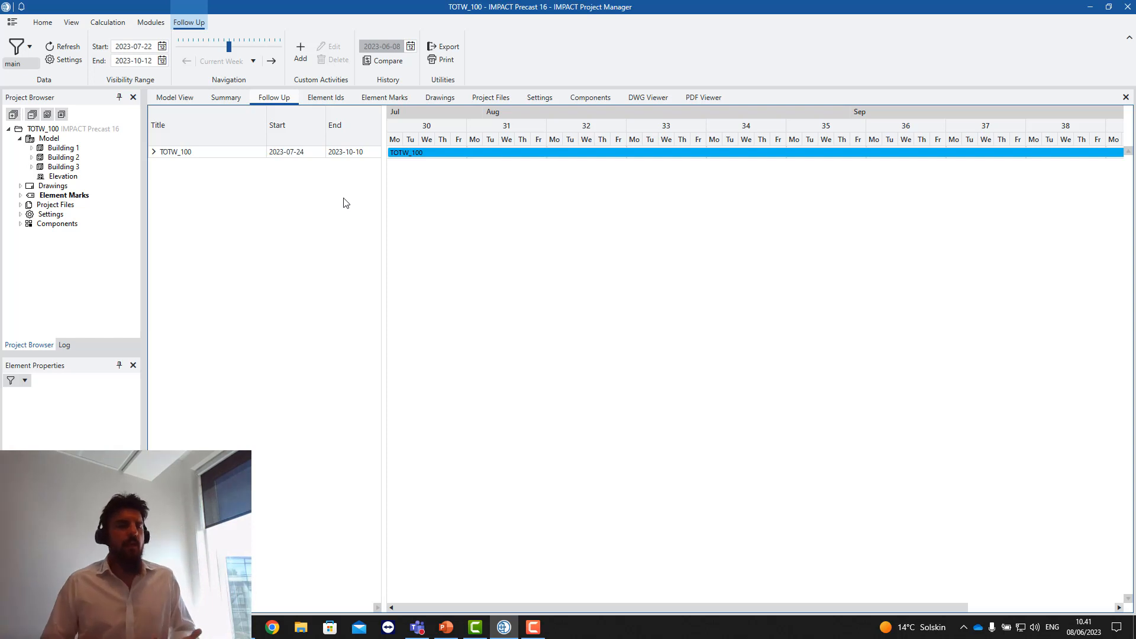
Step: Expand TOTW_100 in the schedule down to the element types on Floor 1 of Buildings 1, 2 and 3
click(154, 152)
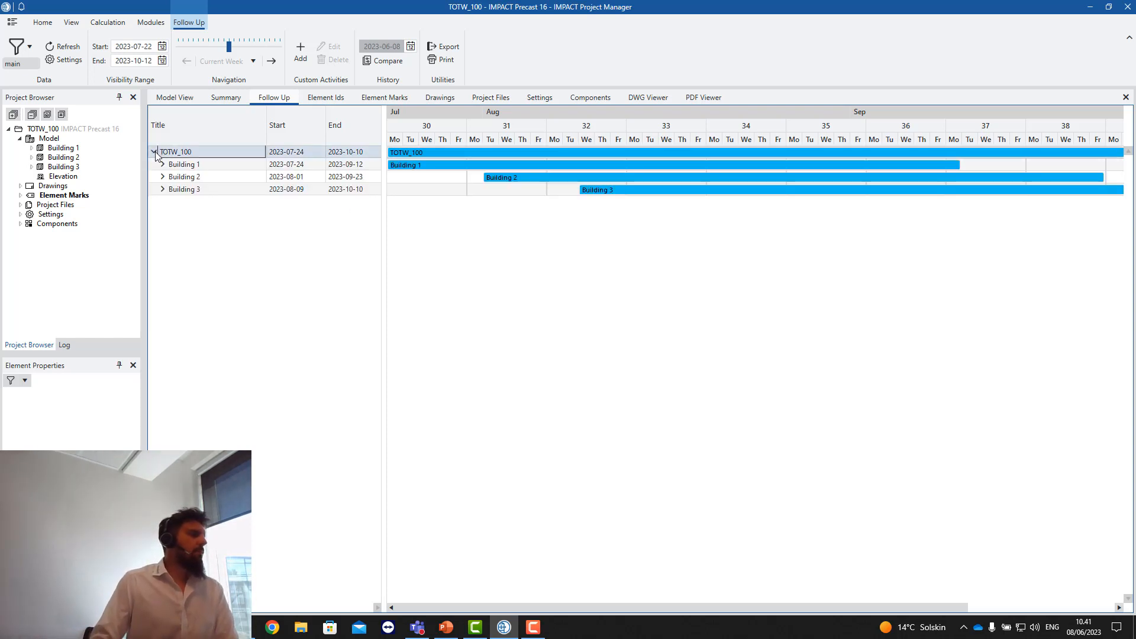
click(162, 165)
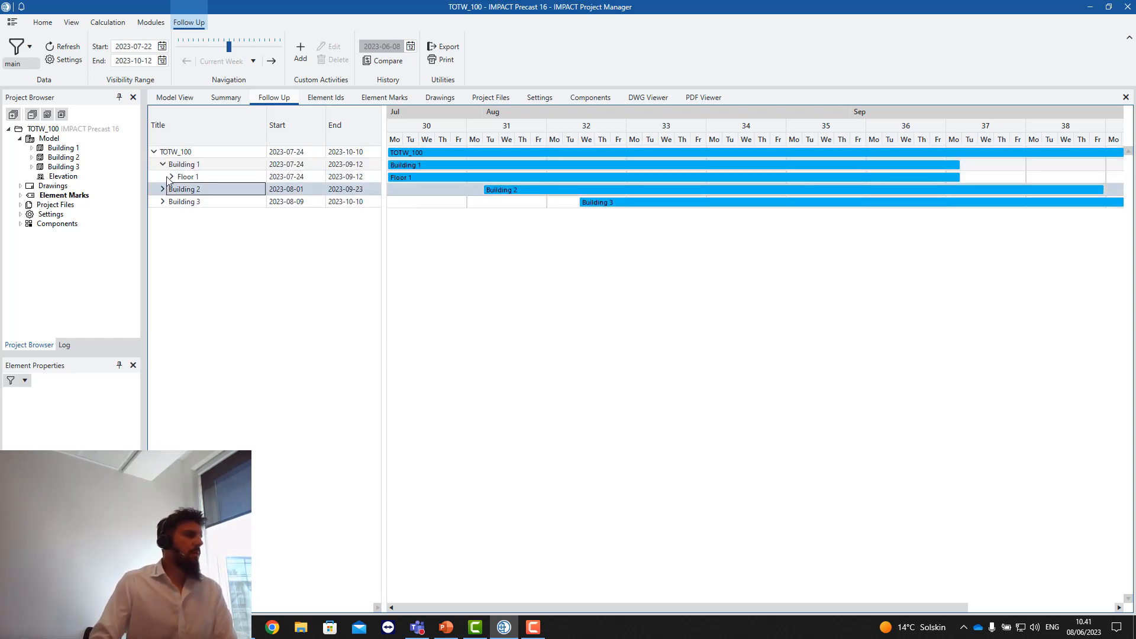
click(170, 177)
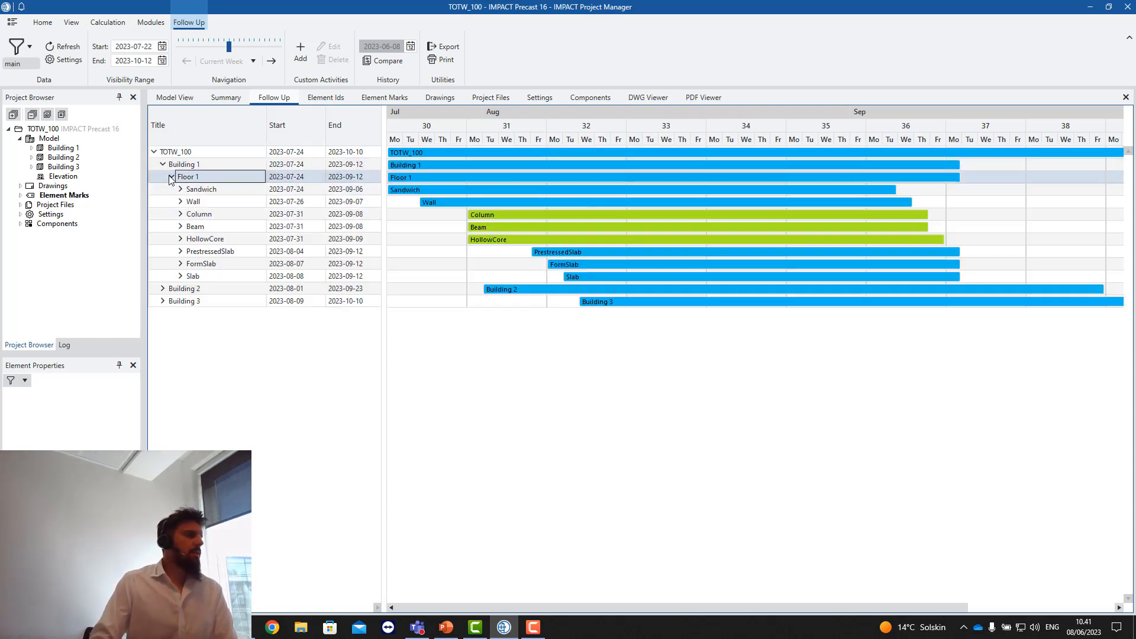
click(168, 302)
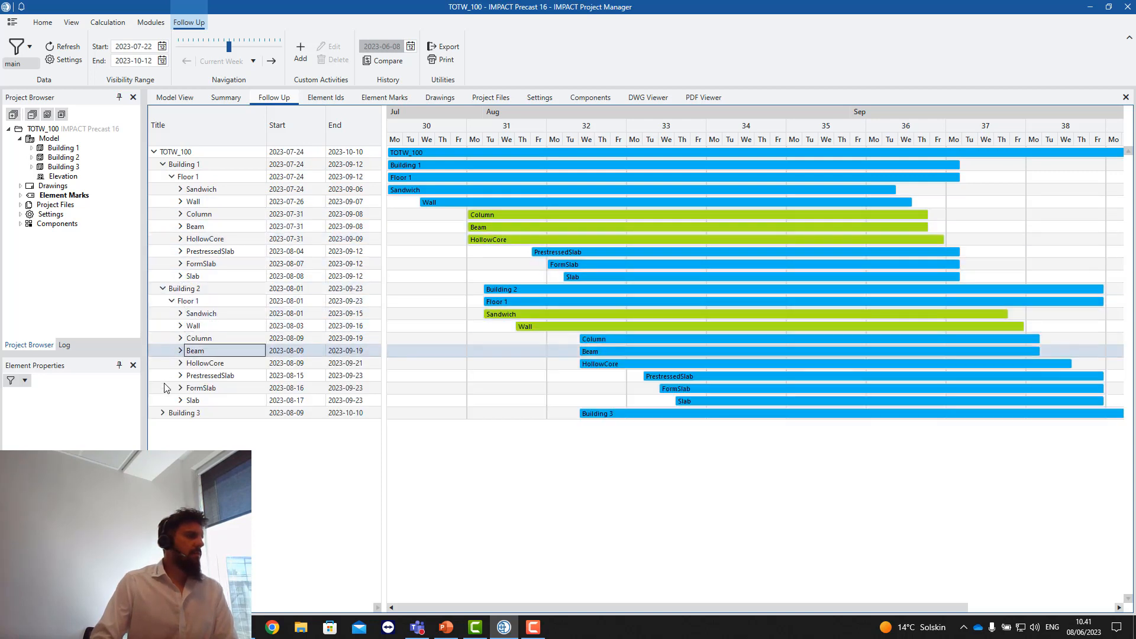
click(162, 413)
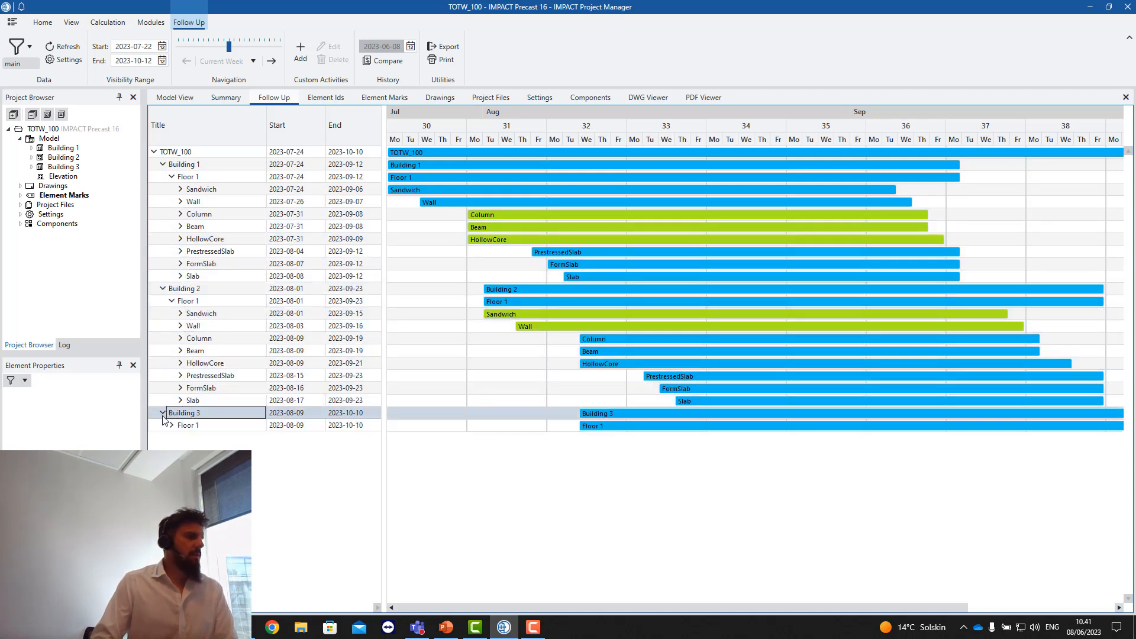
click(172, 425)
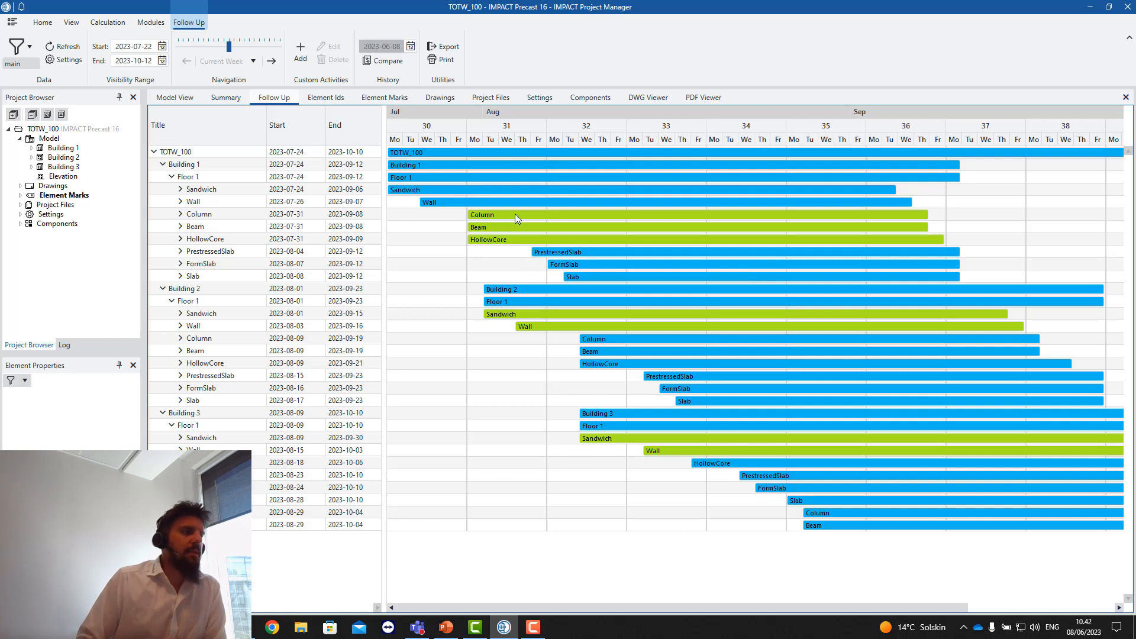
mouse_move(586, 219)
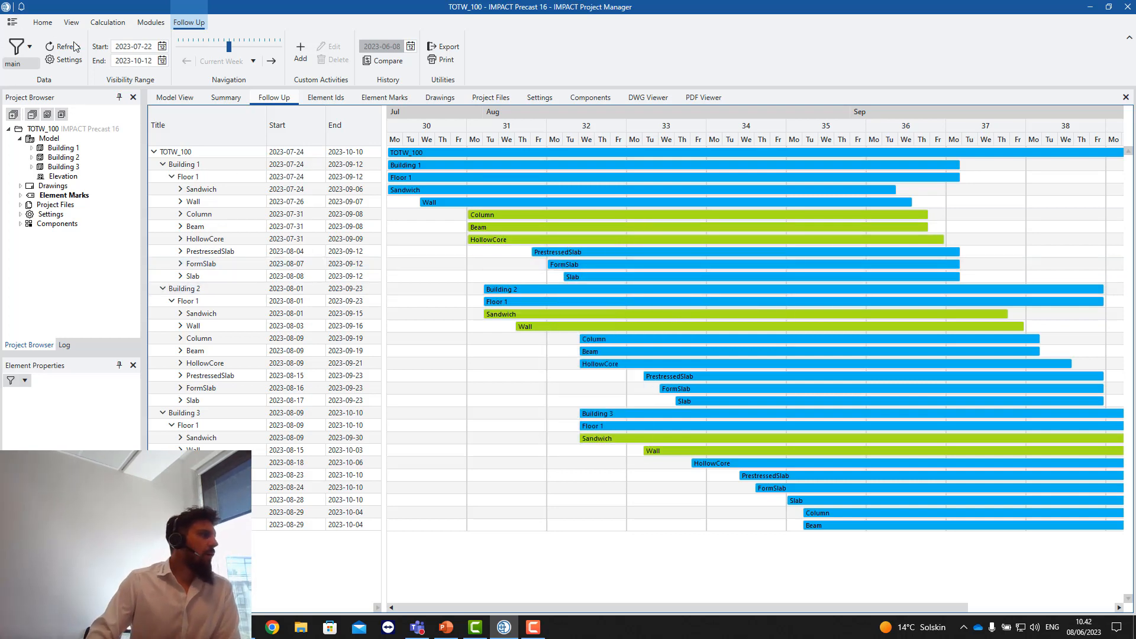
Step: Remove the Element Type sort level from the main filter's visual structure and apply the filter
click(30, 50)
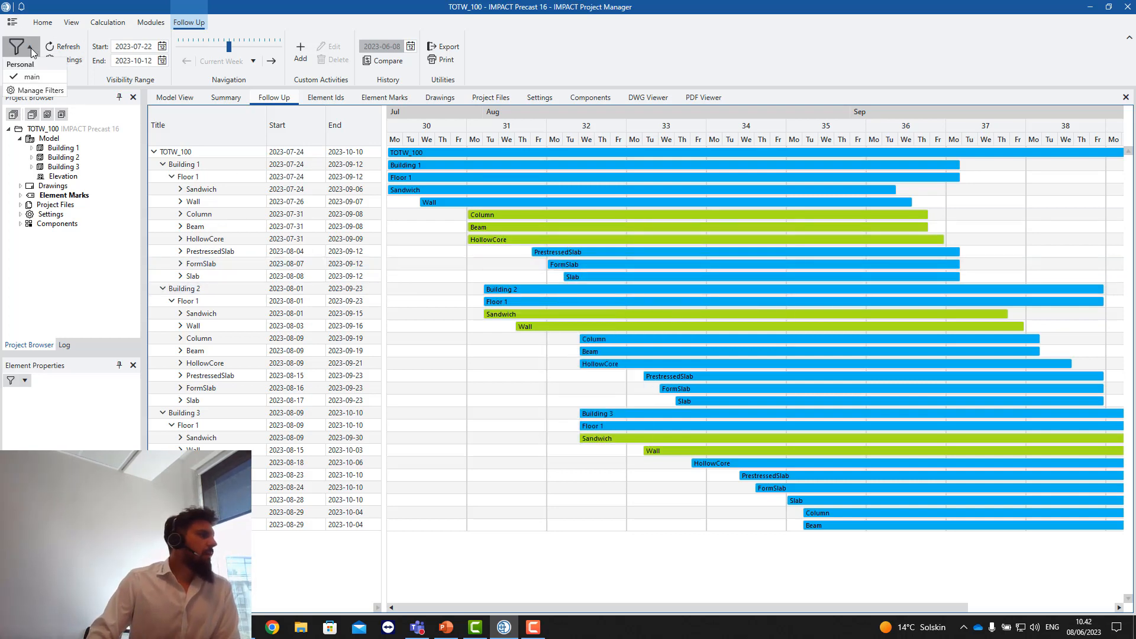
click(37, 90)
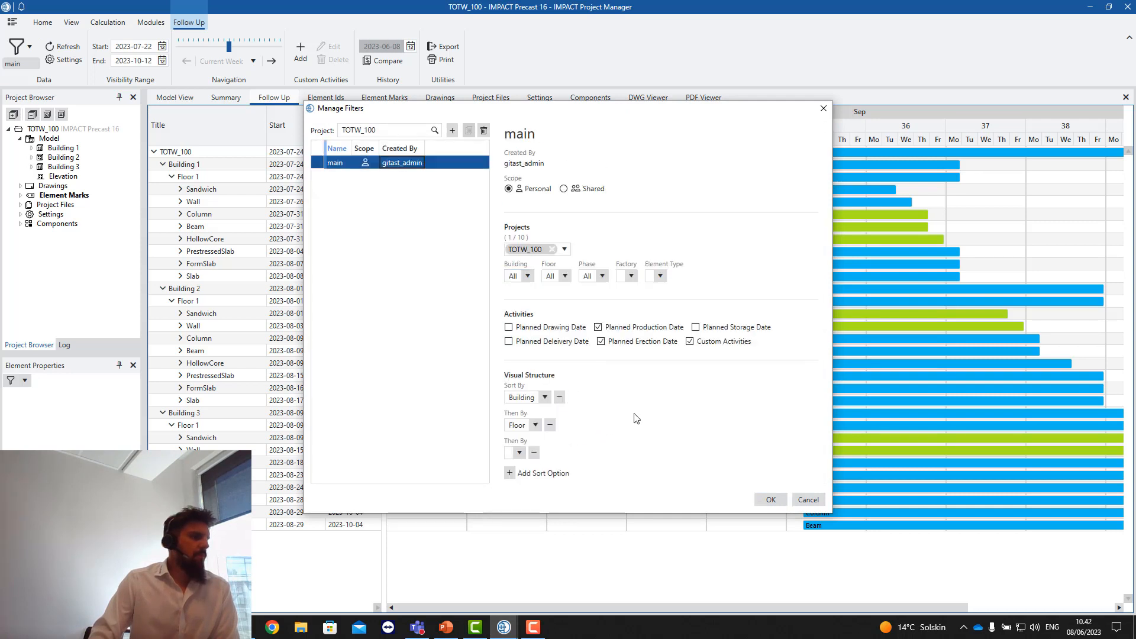
click(772, 499)
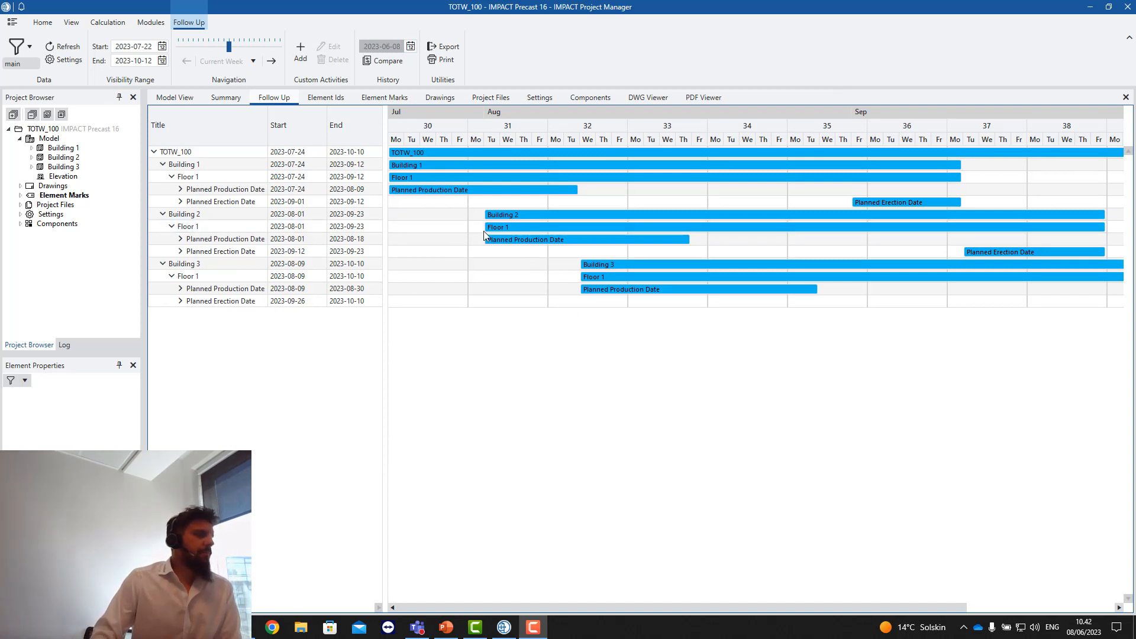
Step: Examine the Planned Production Date and Planned Erection Date rows and their bars for Floor 1 of Building 1
click(291, 188)
click(203, 201)
click(207, 194)
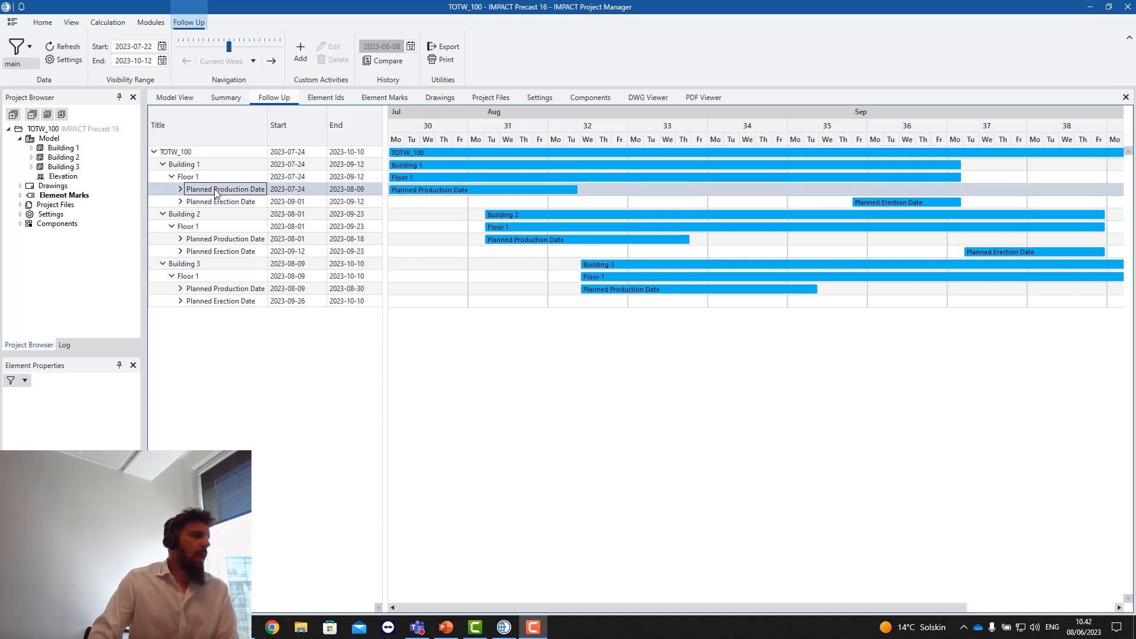
click(259, 191)
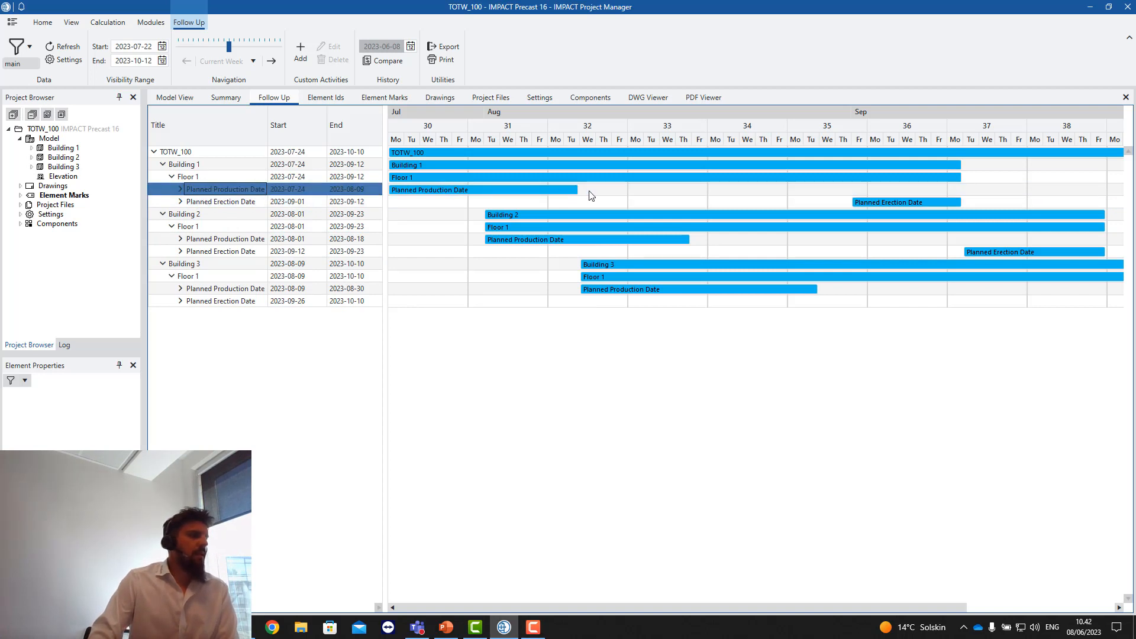
mouse_move(577, 194)
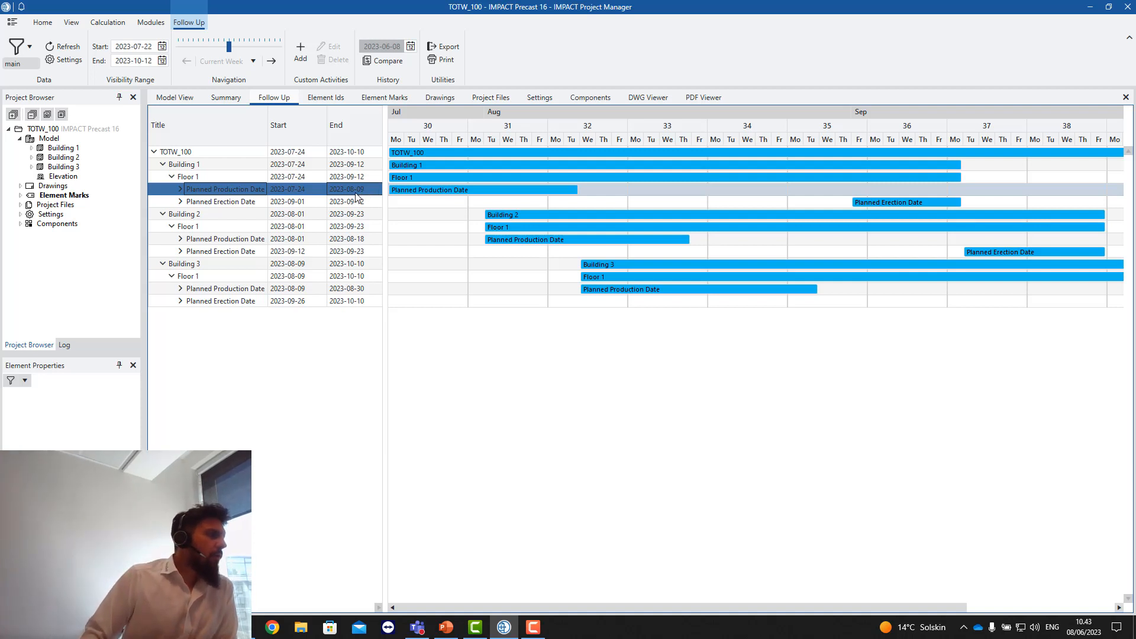
click(314, 203)
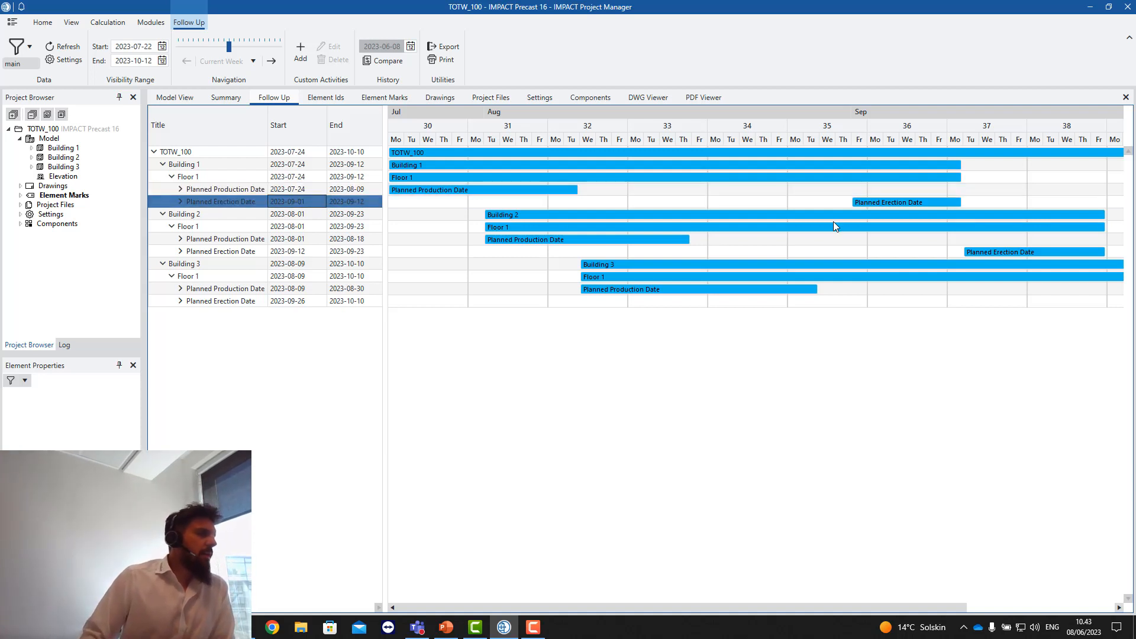
mouse_move(878, 207)
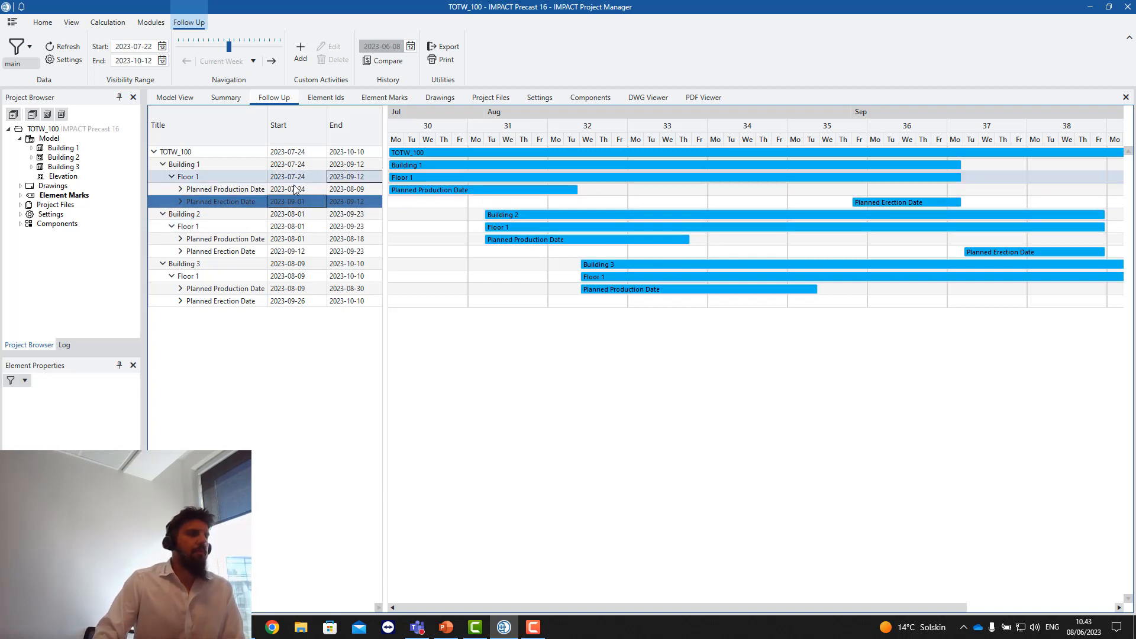
Step: Expand Planned Production Date under Building 2, Floor 1 and review the dates and bars of its individual elements
click(180, 239)
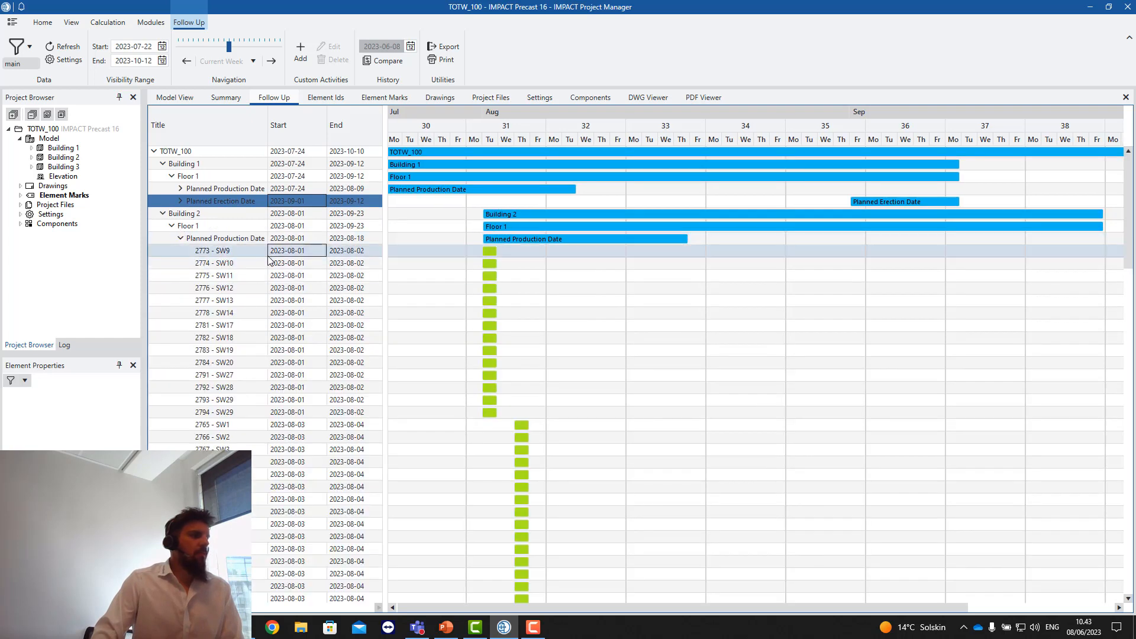
scroll(492, 231, down, 5)
scroll(492, 230, down, 5)
scroll(514, 195, down, 3)
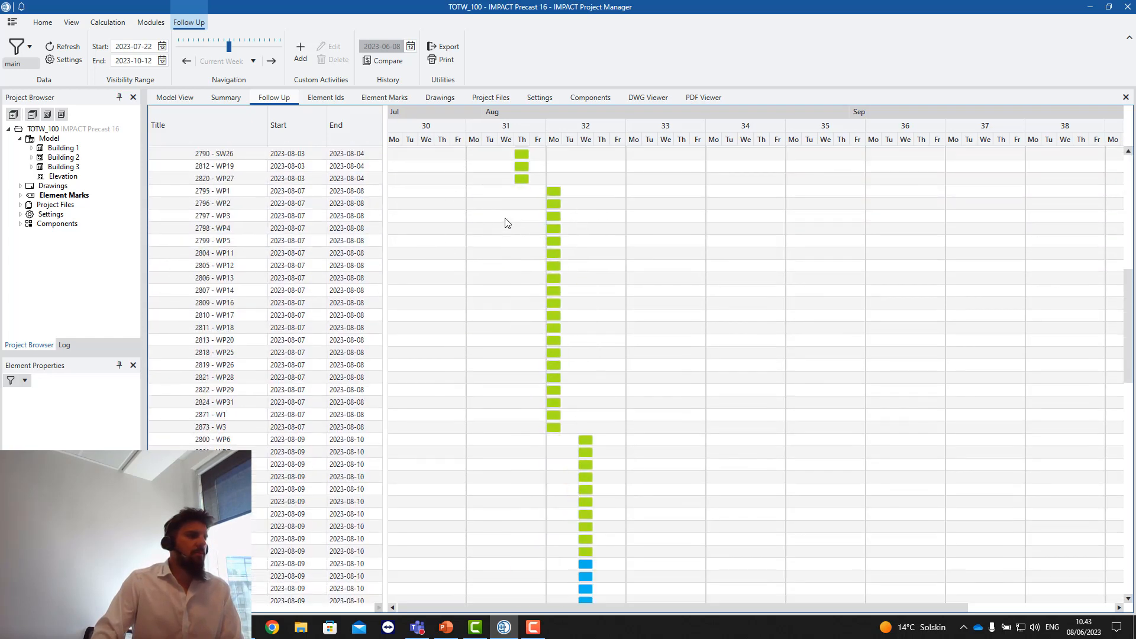
scroll(522, 172, up, 8)
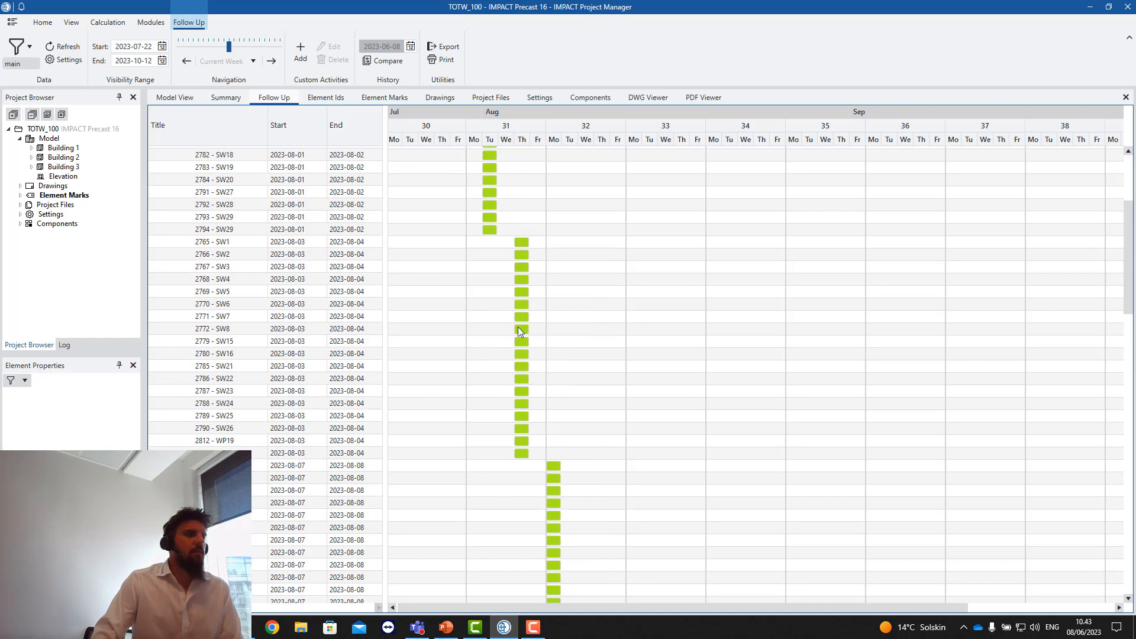
scroll(563, 317, down, 12)
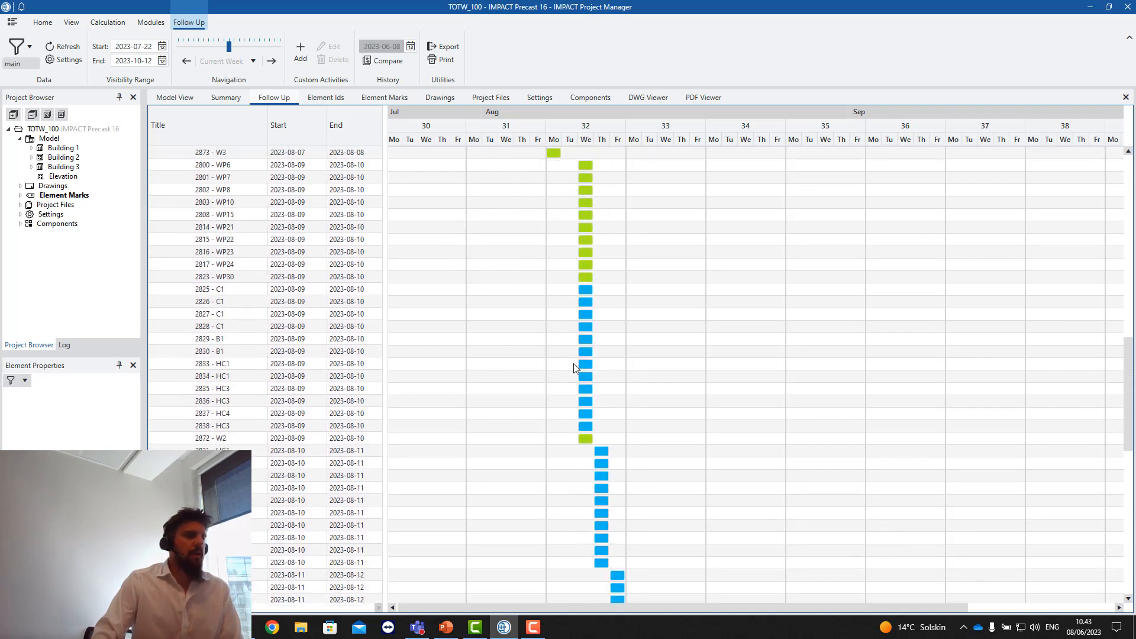
scroll(573, 368, down, 10)
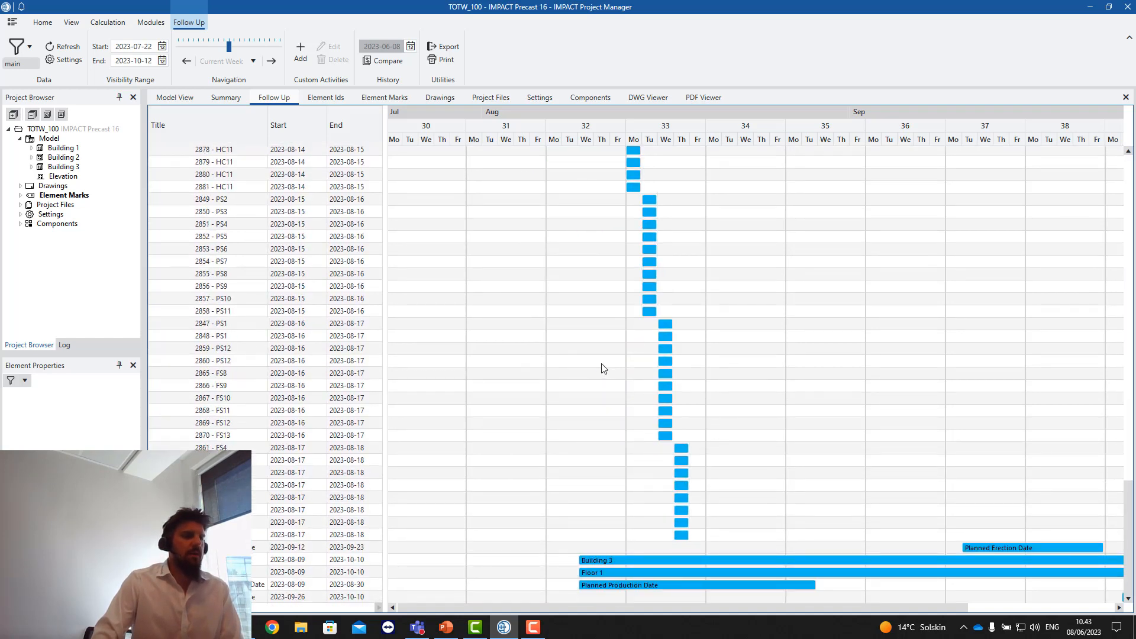
scroll(604, 368, up, 20)
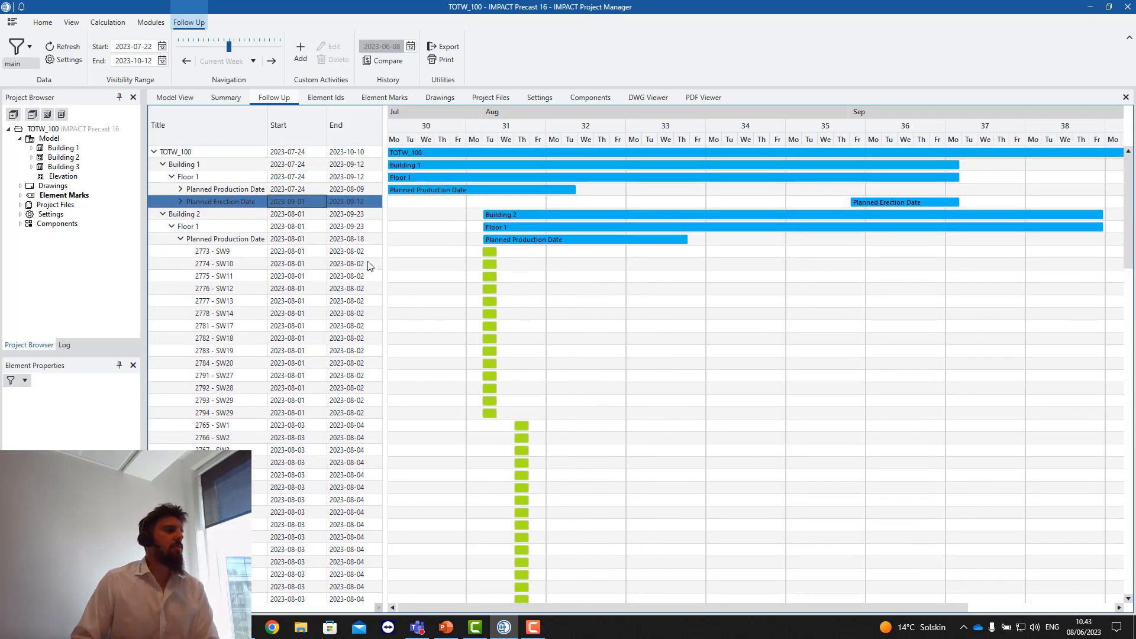
Step: Collapse Floor 1 under Building 2 in the schedule
click(201, 202)
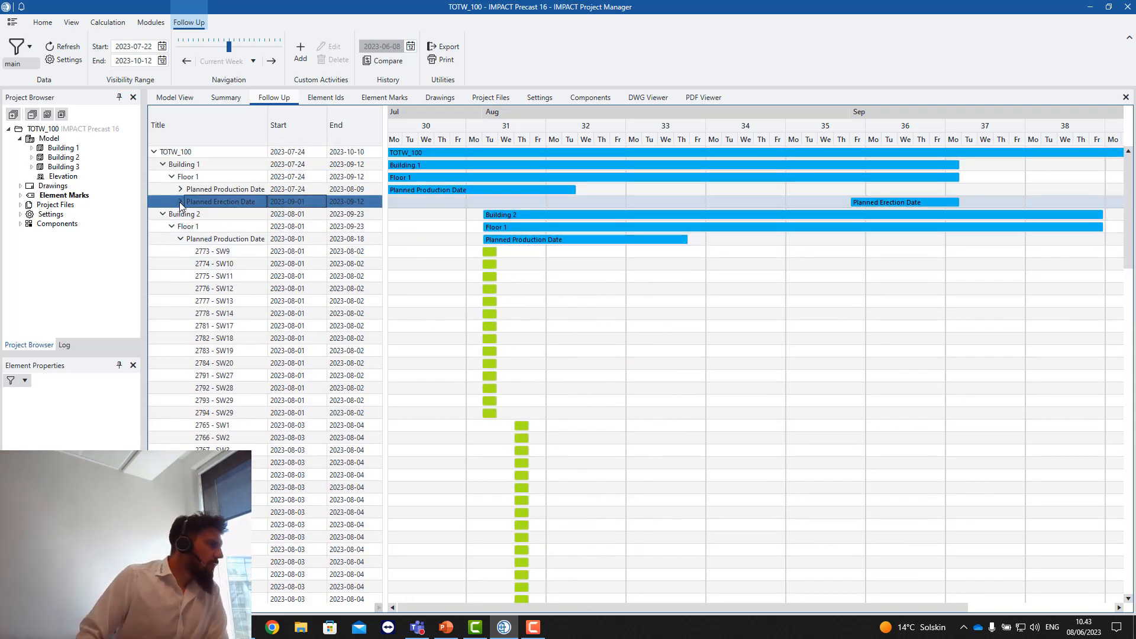
click(172, 228)
click(171, 227)
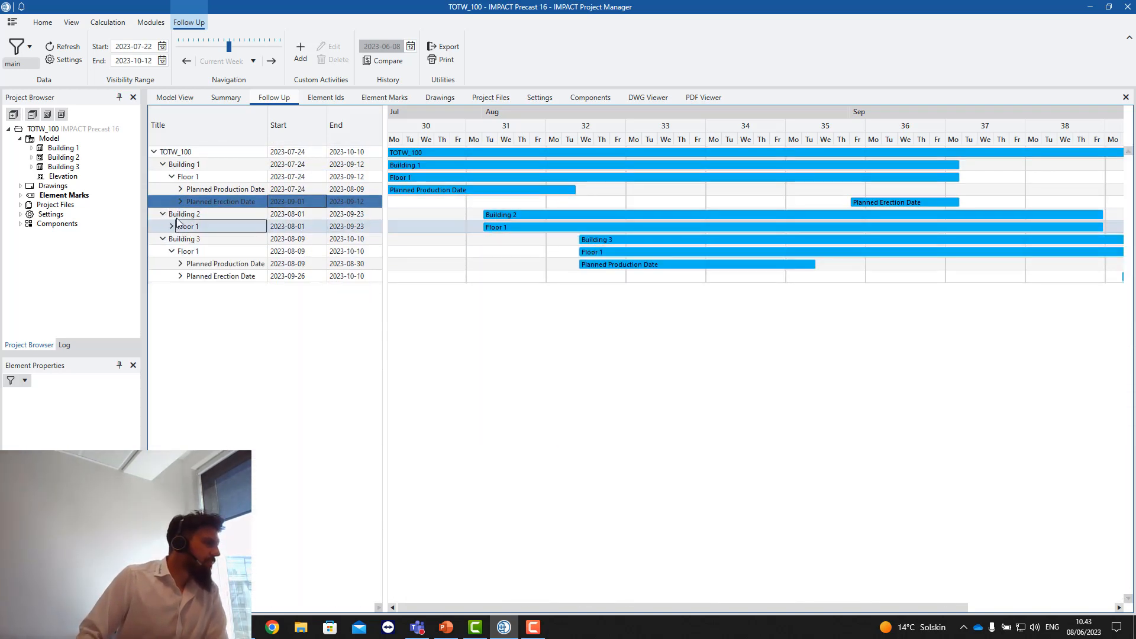
click(175, 214)
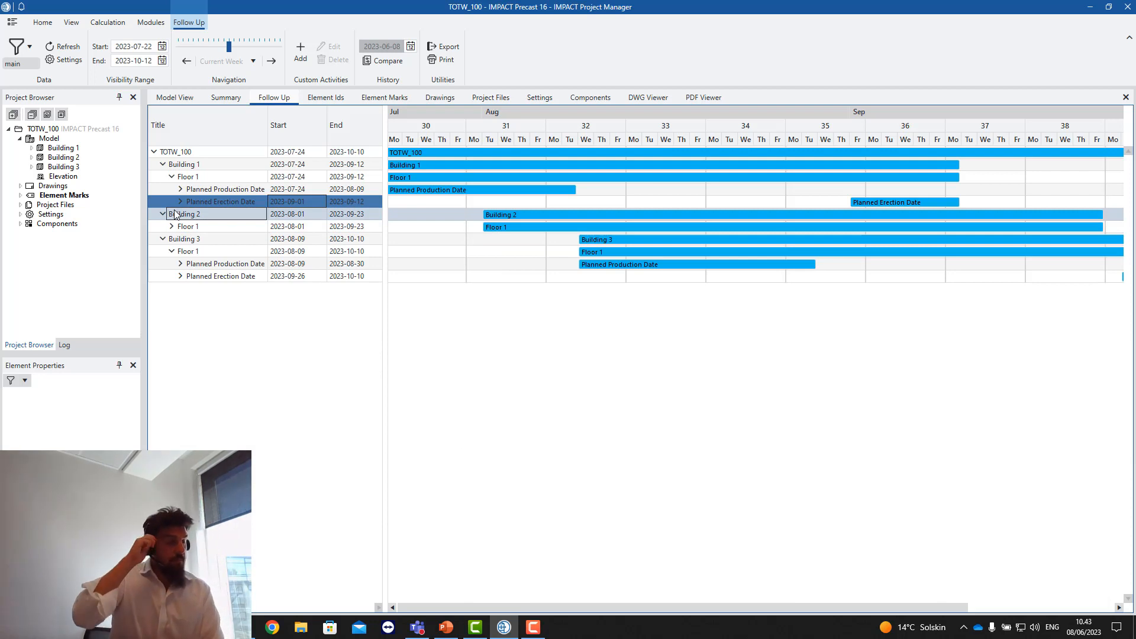
scroll(372, 256, right, 1)
scroll(444, 254, left, 1)
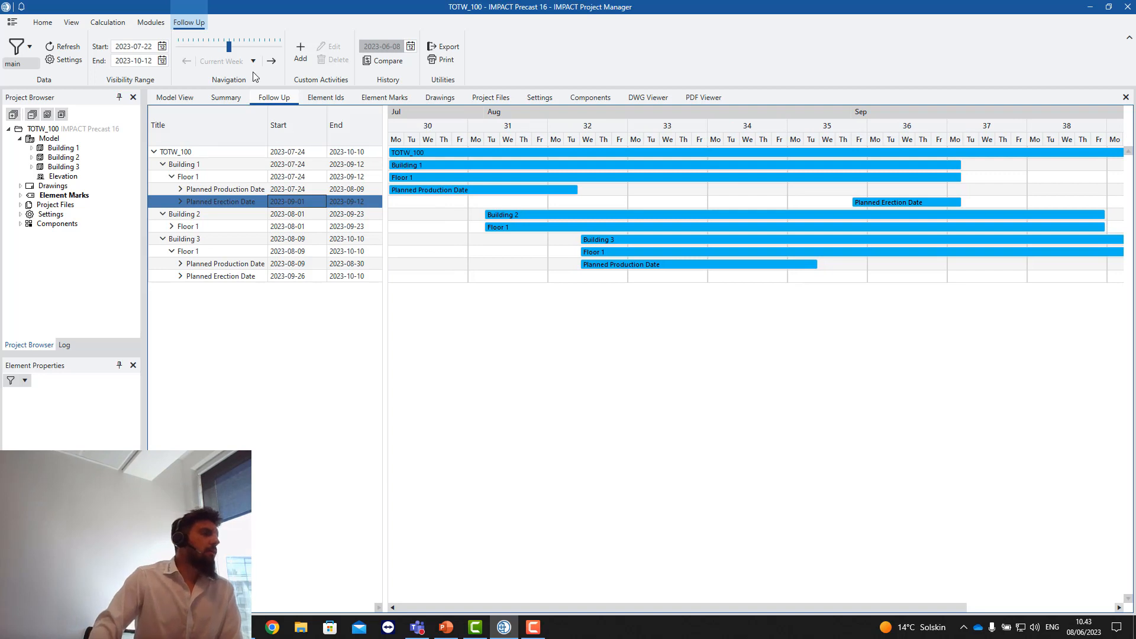
Step: Zoom the timeline out and back in, and inspect the element details of the Floor 1 bar under Building 3
mouse_move(230, 53)
mouse_down()
mouse_move(202, 55)
mouse_move(219, 49)
mouse_up()
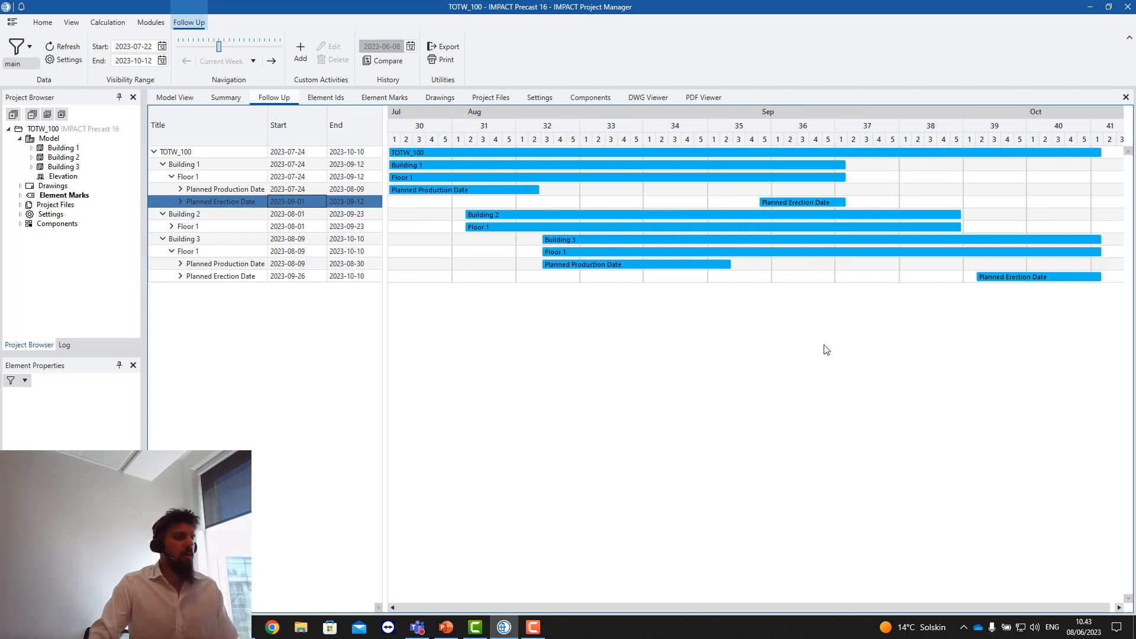
ctrl+scroll(823, 343, up, 3)
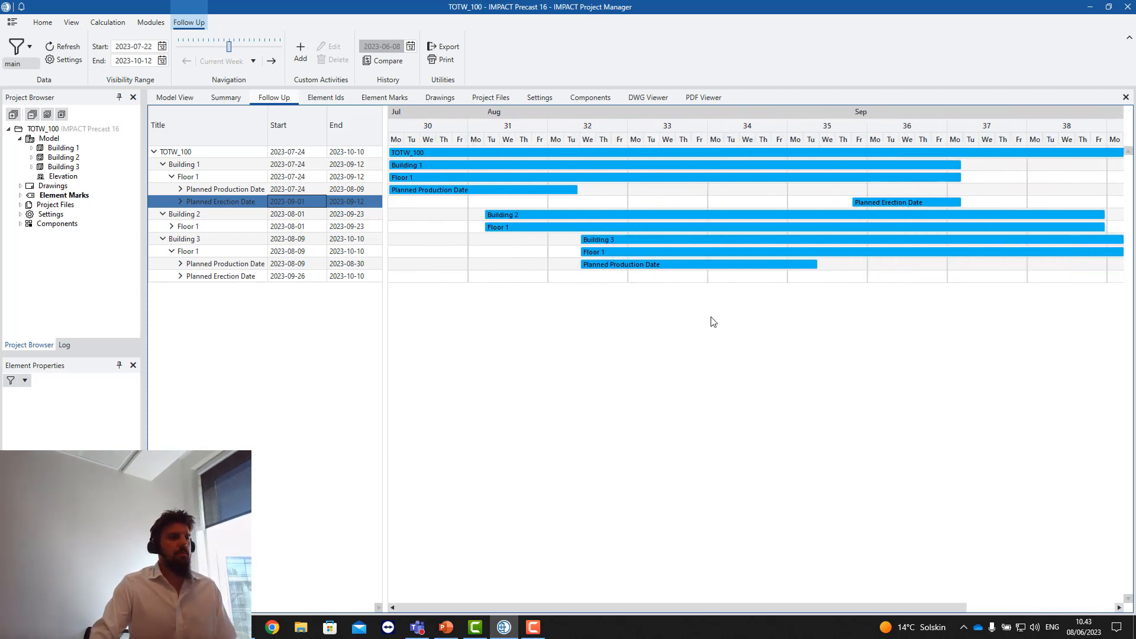
ctrl+scroll(713, 319, down, 2)
mouse_move(677, 247)
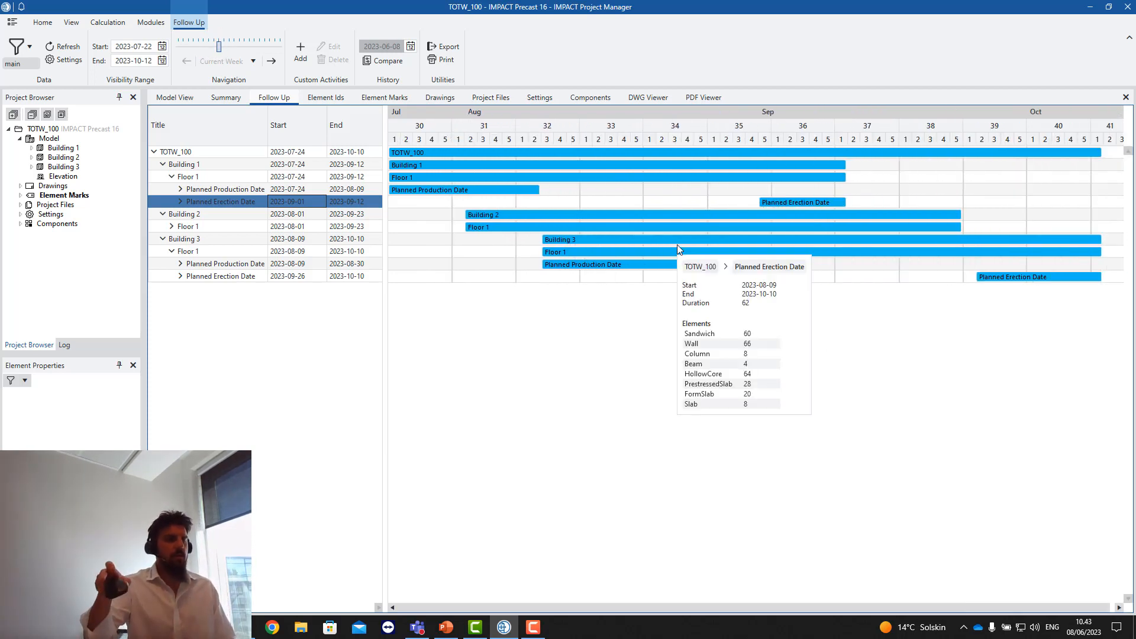
ctrl+scroll(680, 278, up, 2)
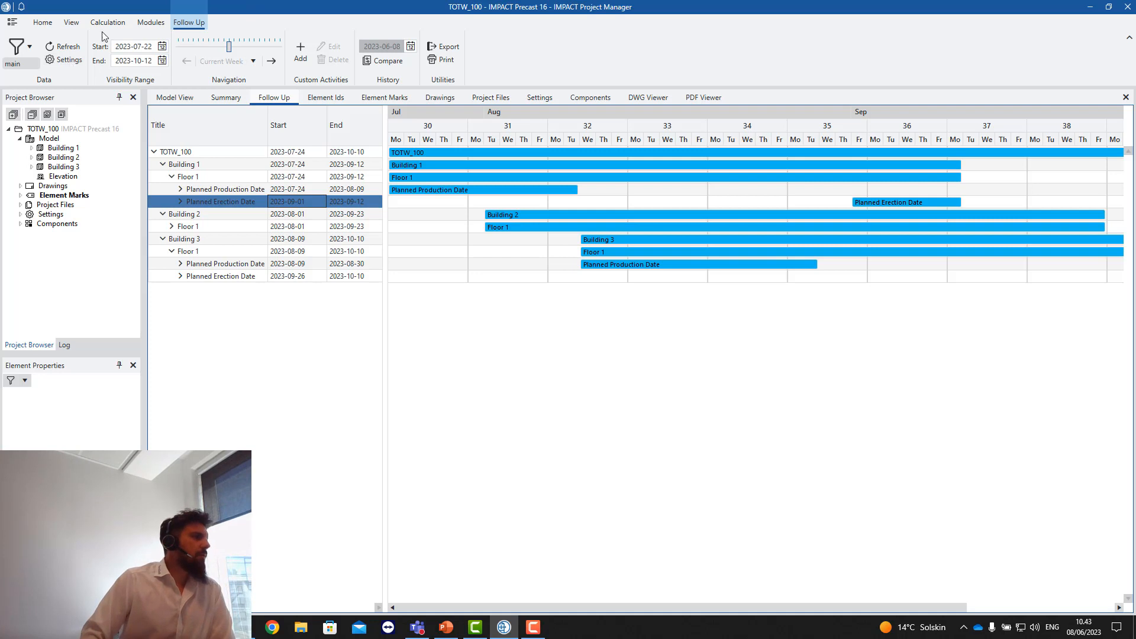
Step: Review the Color Activities options in the schedule's display settings and close the settings without changing anything
click(65, 60)
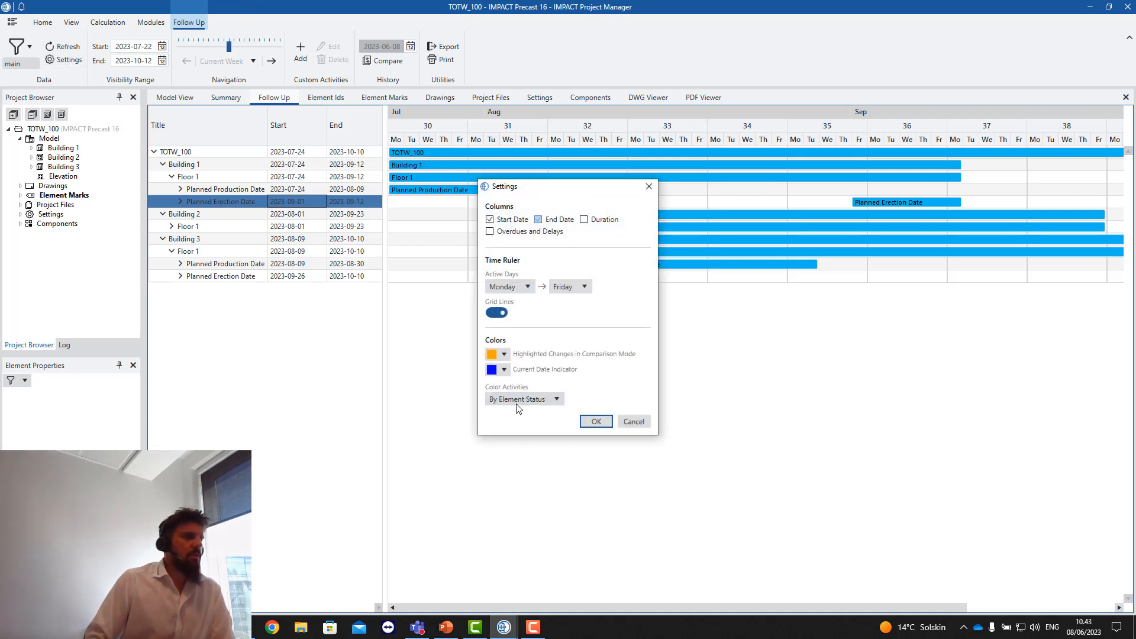
click(557, 400)
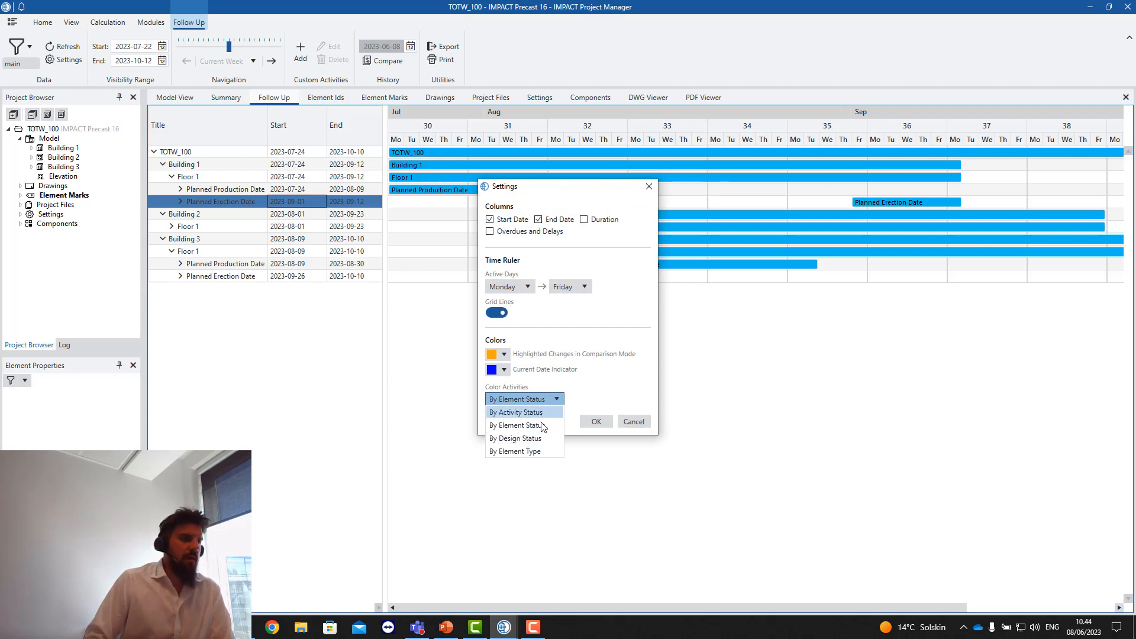
click(579, 381)
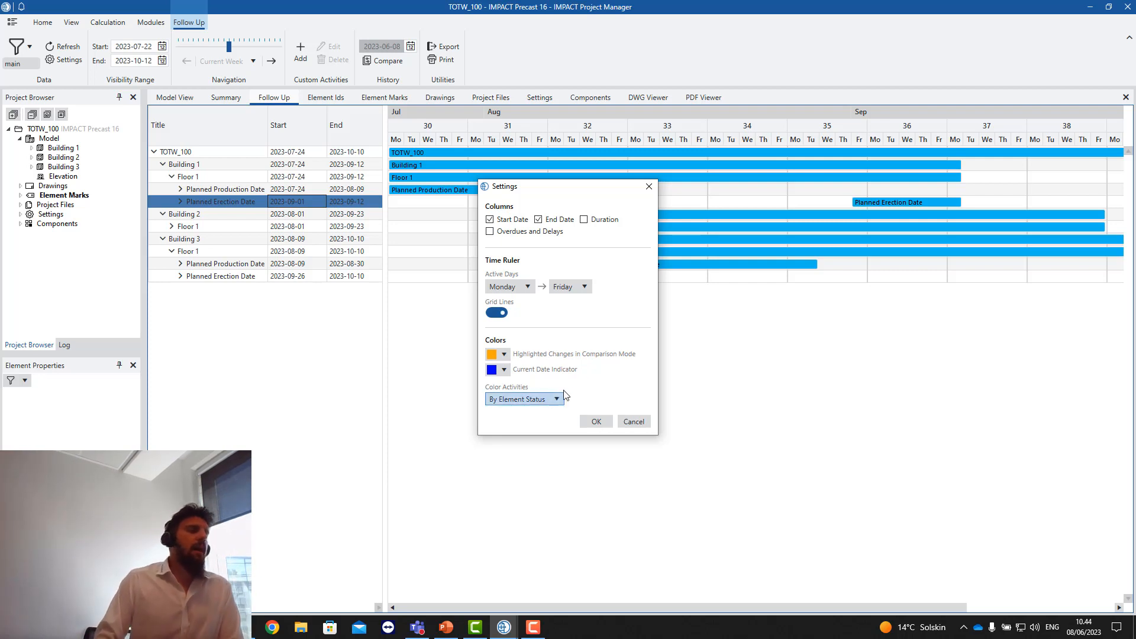
click(650, 188)
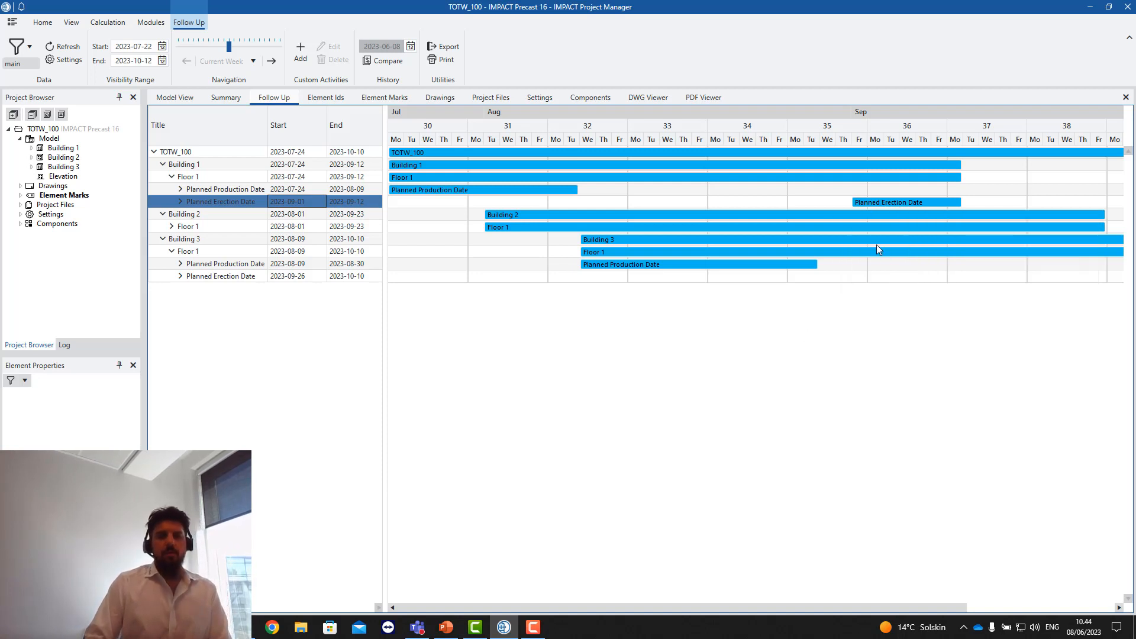
Step: Inspect the dates and element details of the Planned Erection Date bar for Floor 1 of Building 1
mouse_move(882, 201)
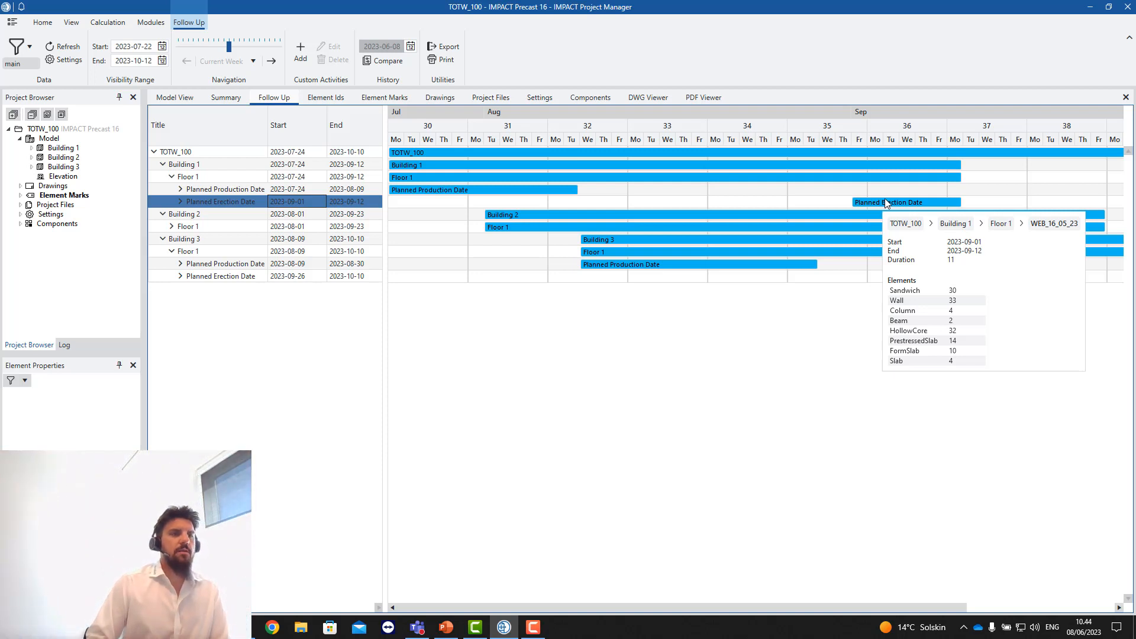
click(887, 202)
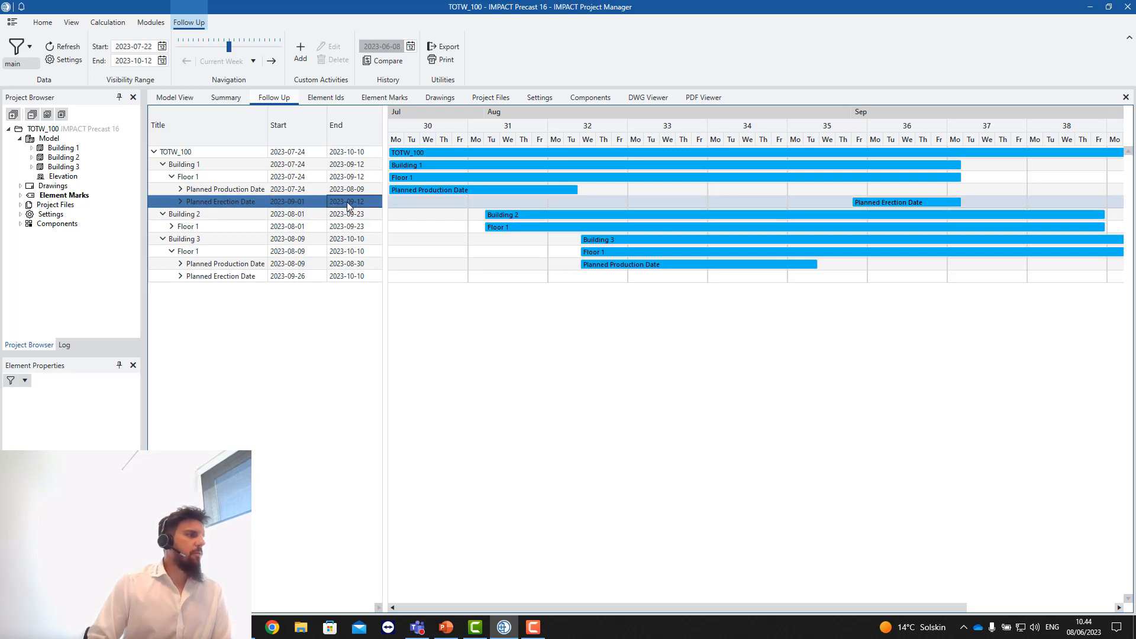
mouse_move(896, 205)
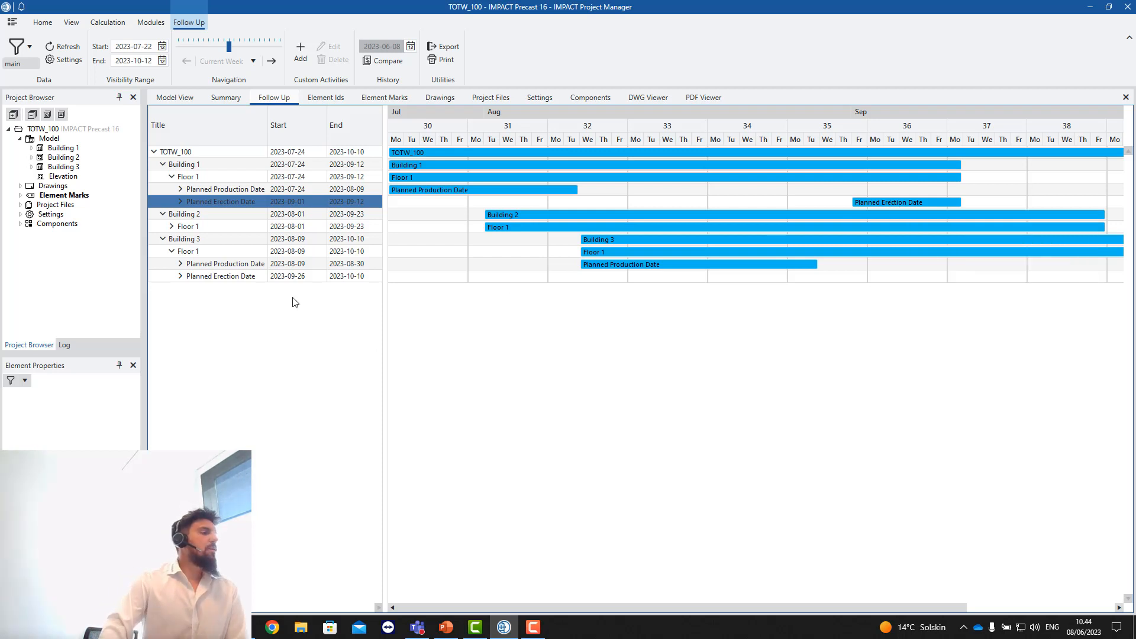
Step: Start a new custom activity titled Crane1 and assign it to the category Cranes
click(300, 53)
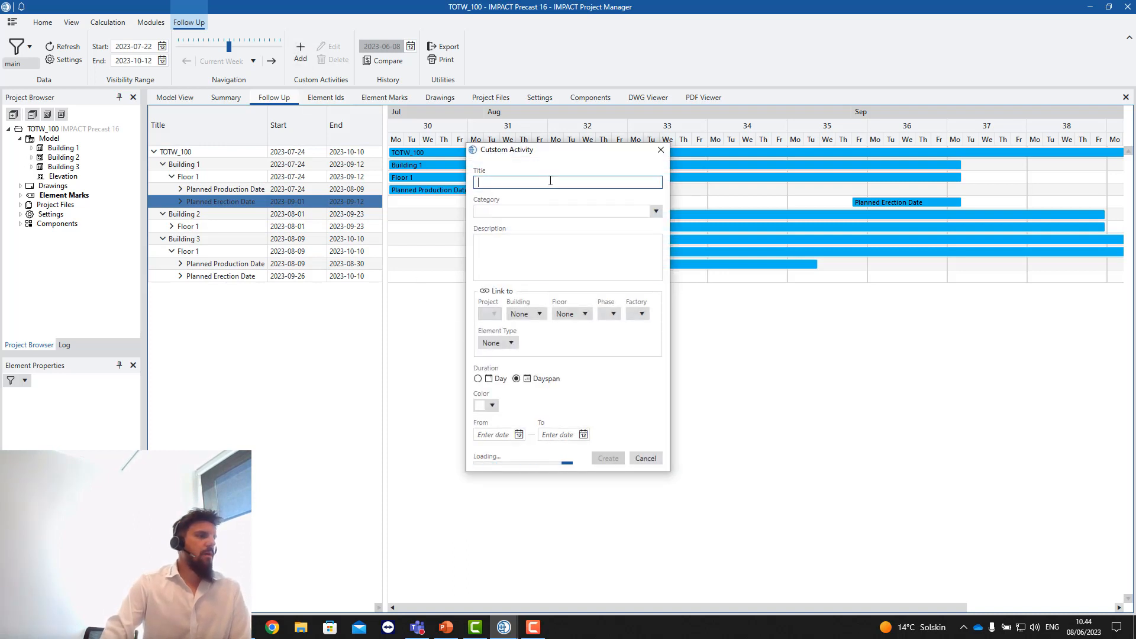
text(Crane1)
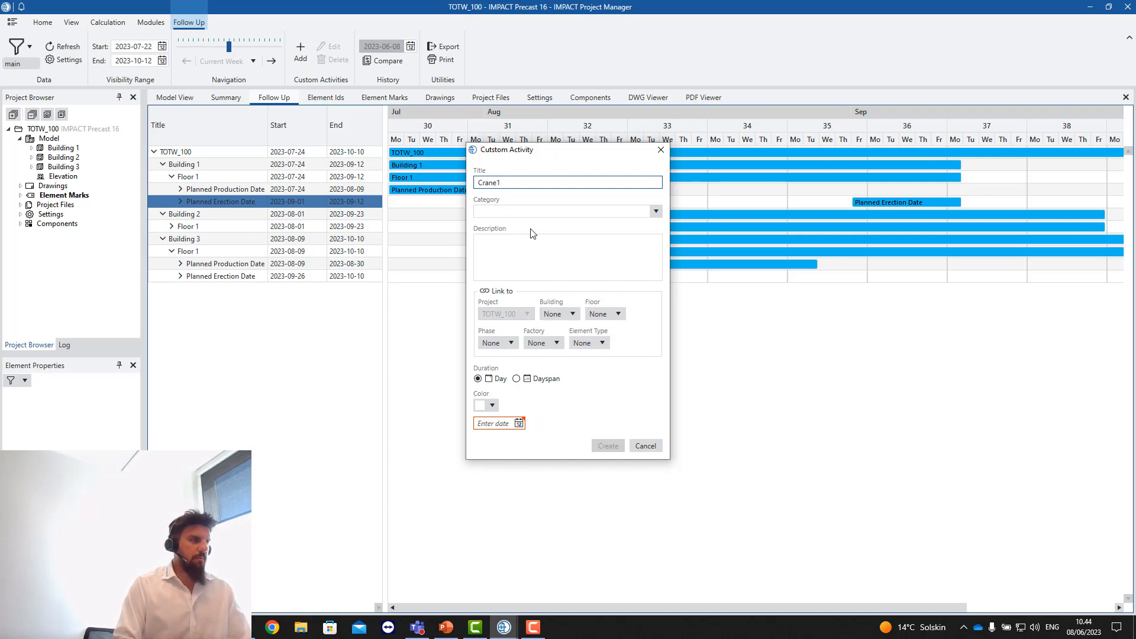
click(655, 210)
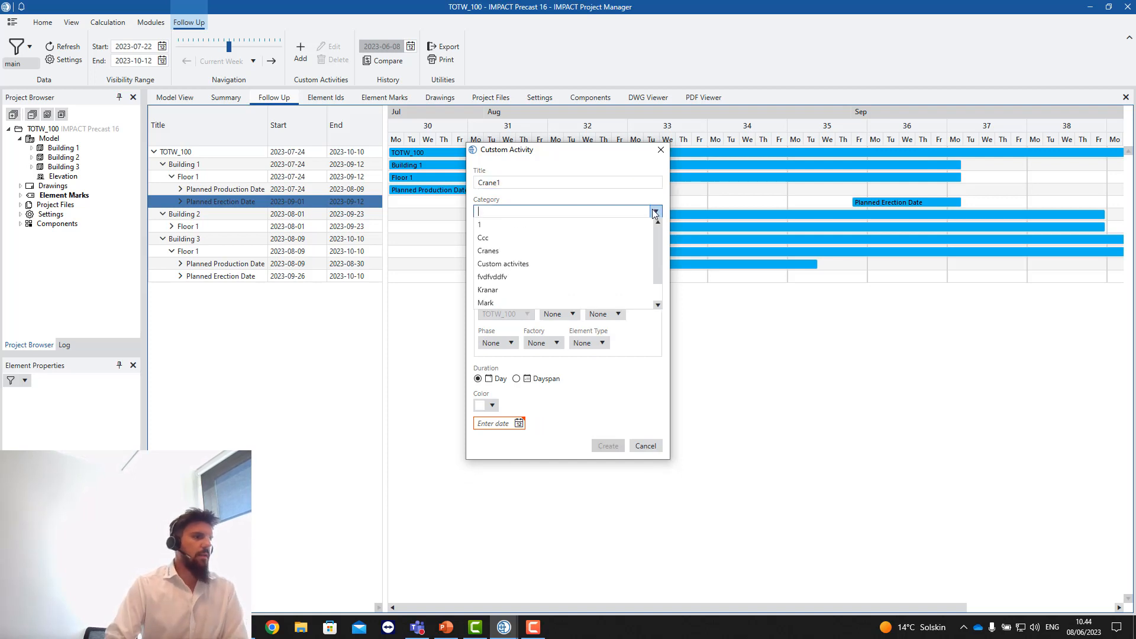
click(520, 251)
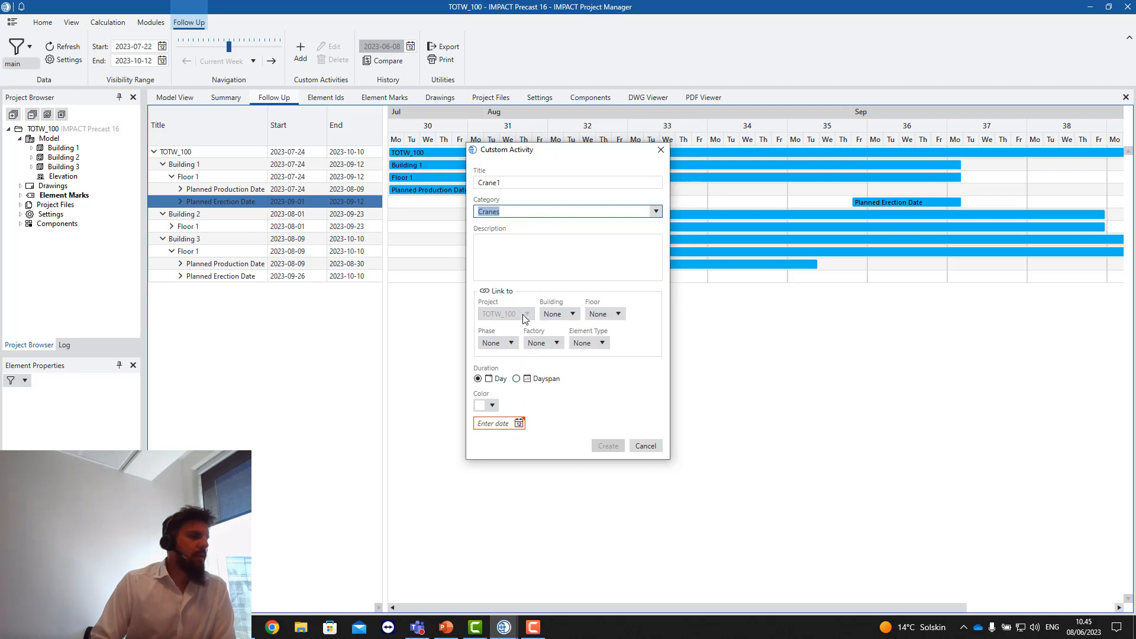
Step: Link the custom activity to Floor 1 of Building 1
click(548, 317)
click(555, 336)
click(633, 318)
click(615, 341)
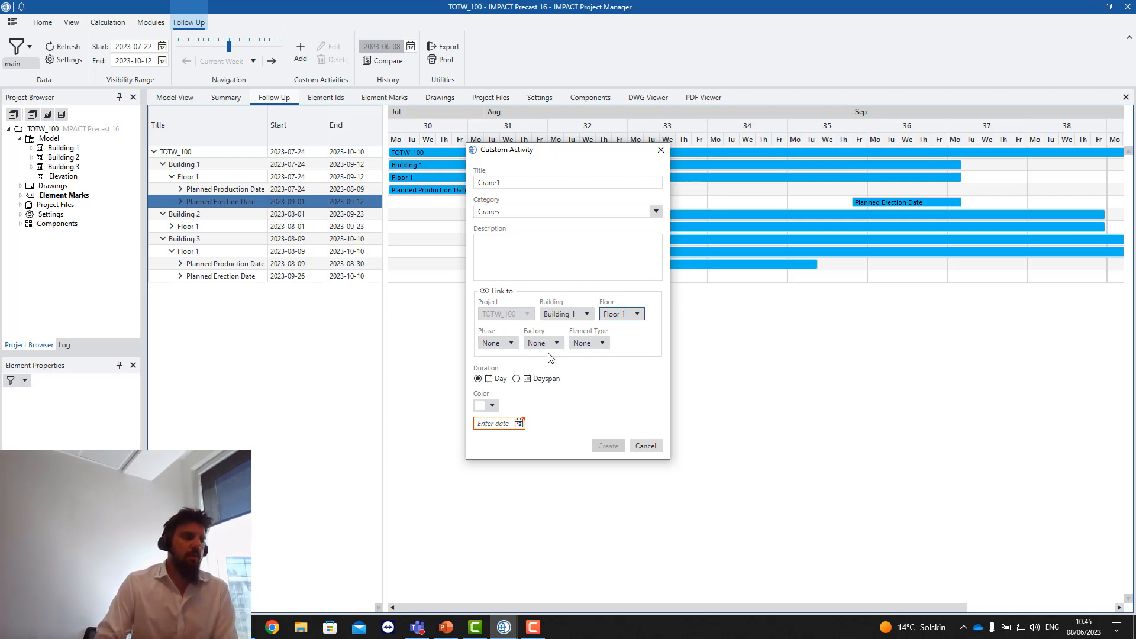
Step: Set the custom activity's duration to Dayspan with the start date 2023-09-01
click(517, 379)
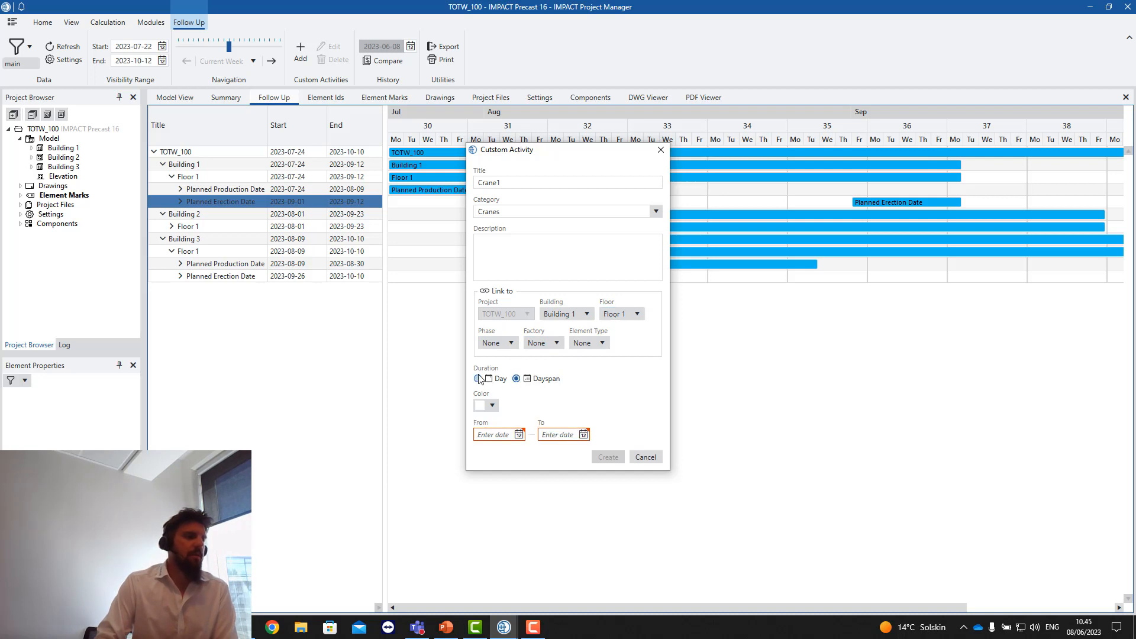
click(519, 434)
click(576, 449)
click(575, 449)
click(576, 449)
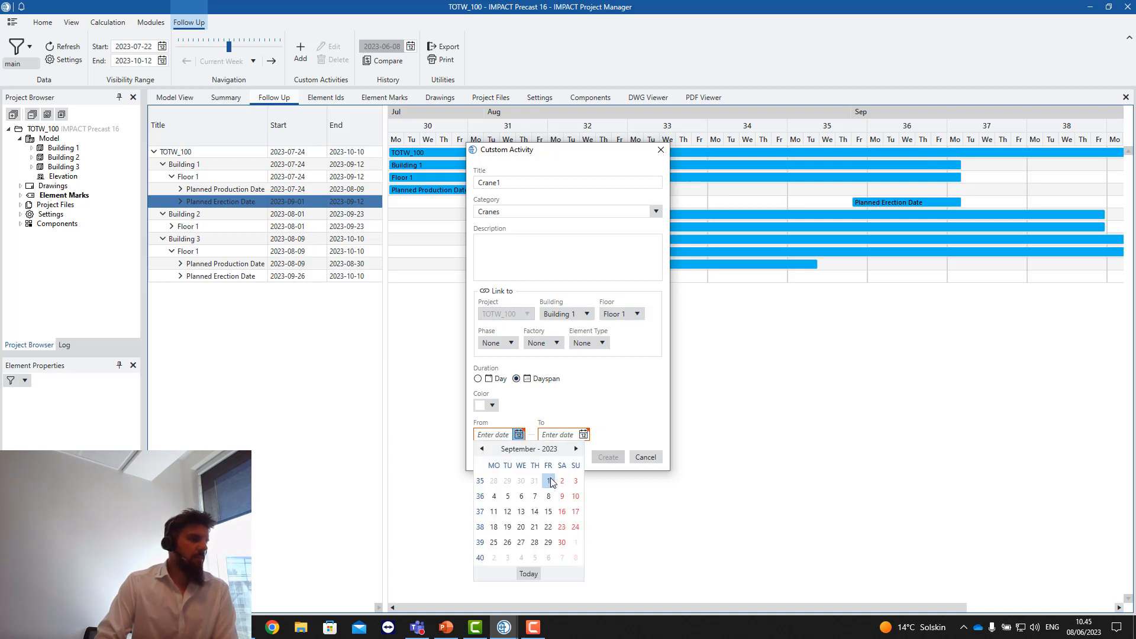
click(548, 480)
Step: Set the custom activity's end date to 2023-06-12
click(588, 435)
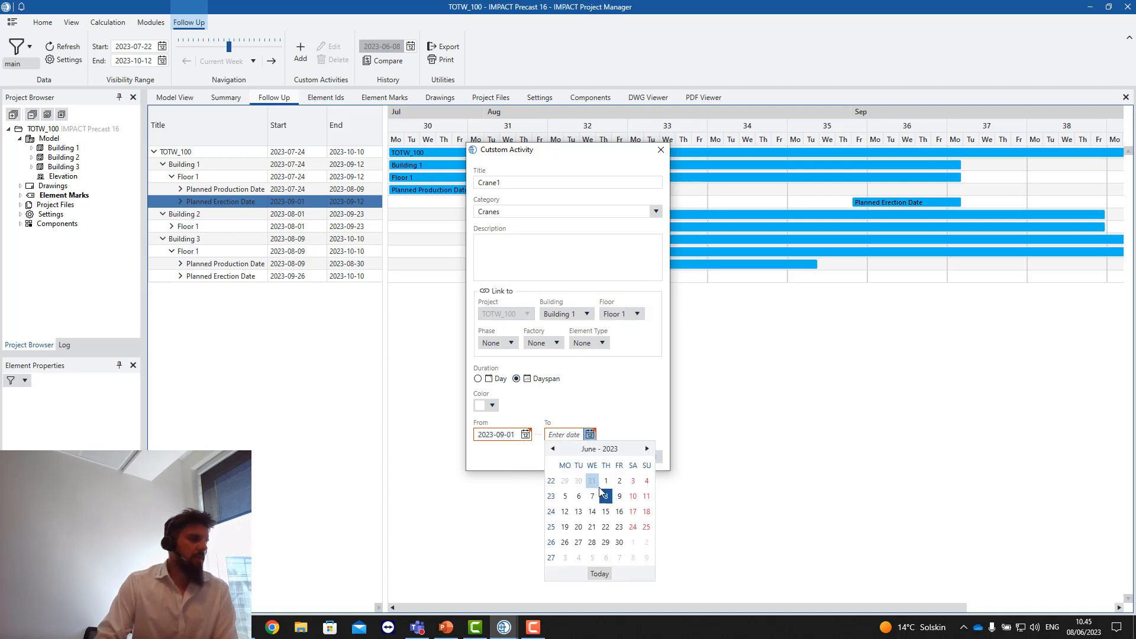
click(562, 513)
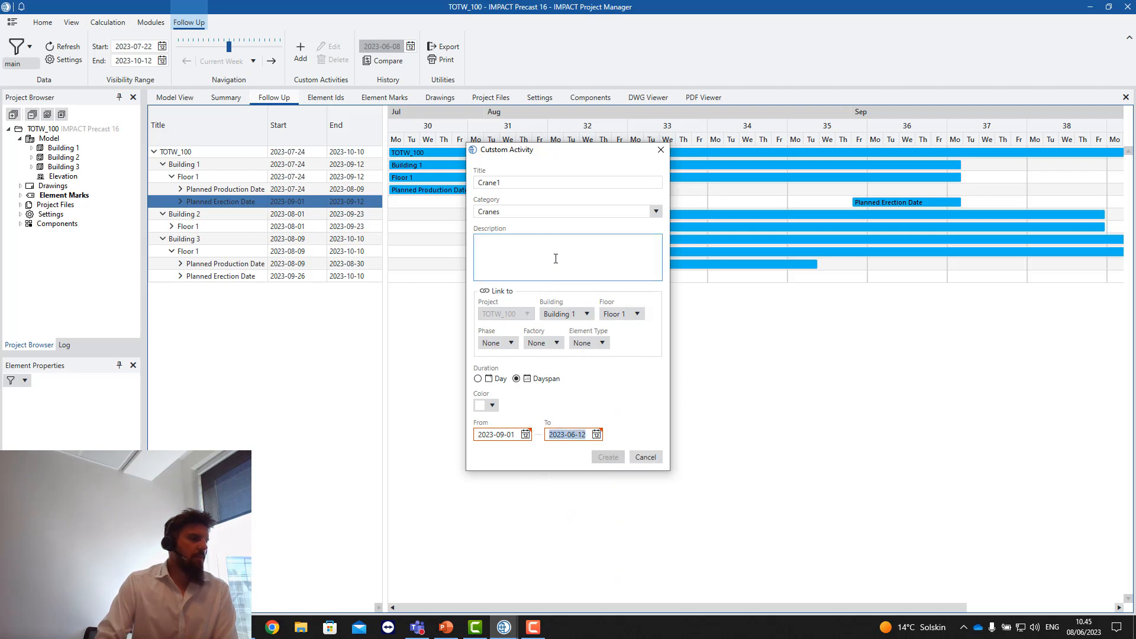
Step: Set the custom activity's color to light orange from the theme colors
click(491, 405)
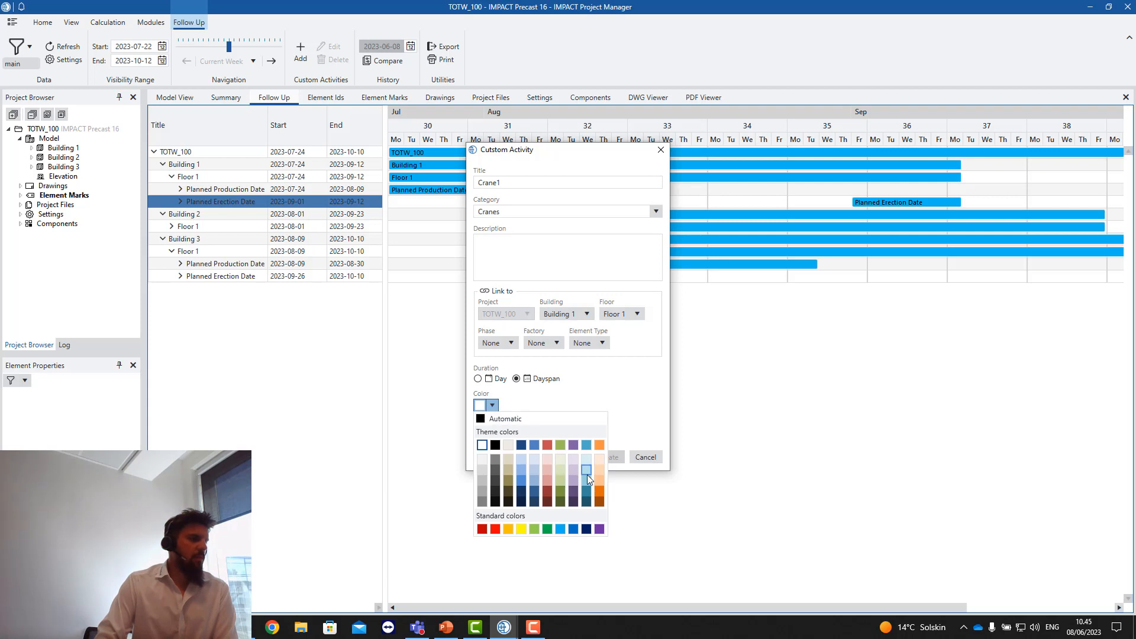
click(586, 470)
click(492, 405)
click(599, 481)
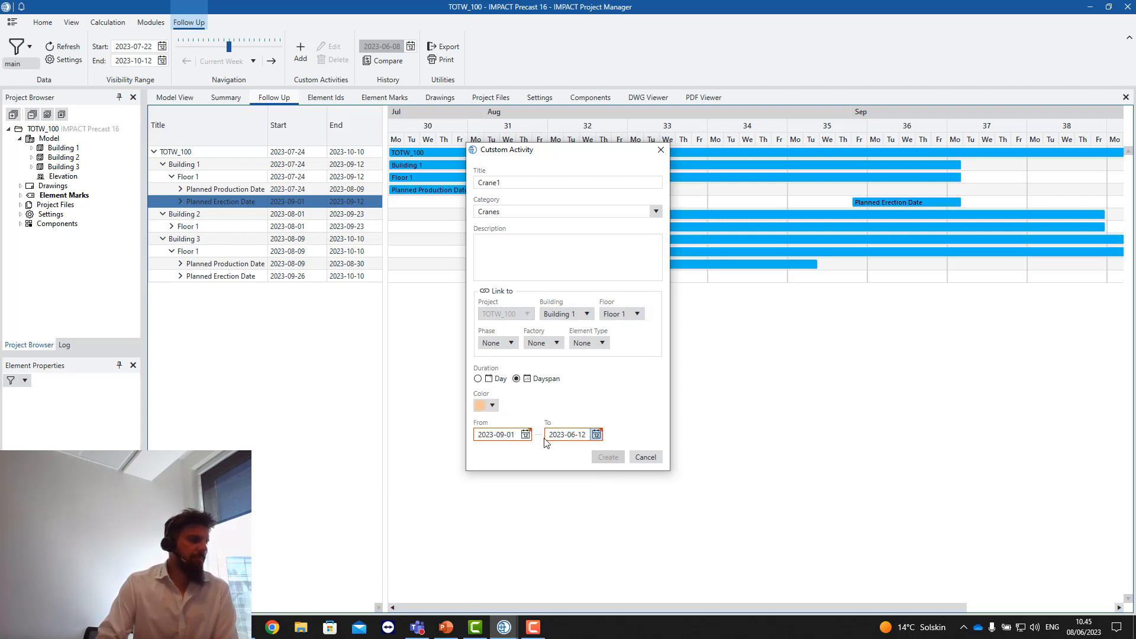
Step: Set the custom activity's end date to 2023-09-12 and create the activity
click(505, 433)
click(596, 435)
click(647, 450)
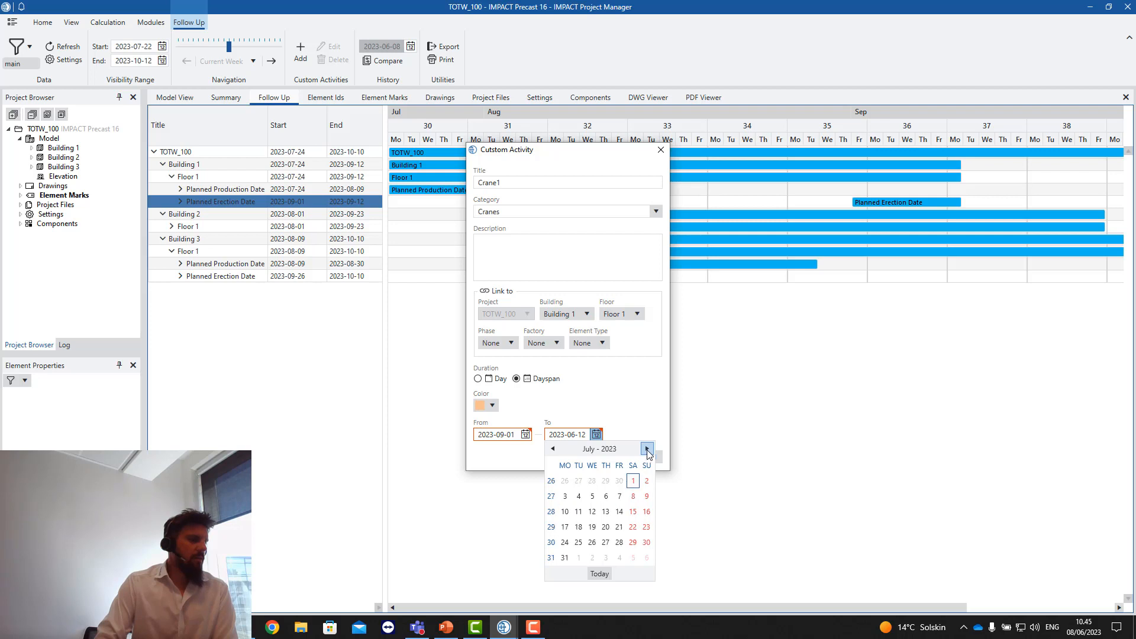
click(648, 450)
click(648, 450)
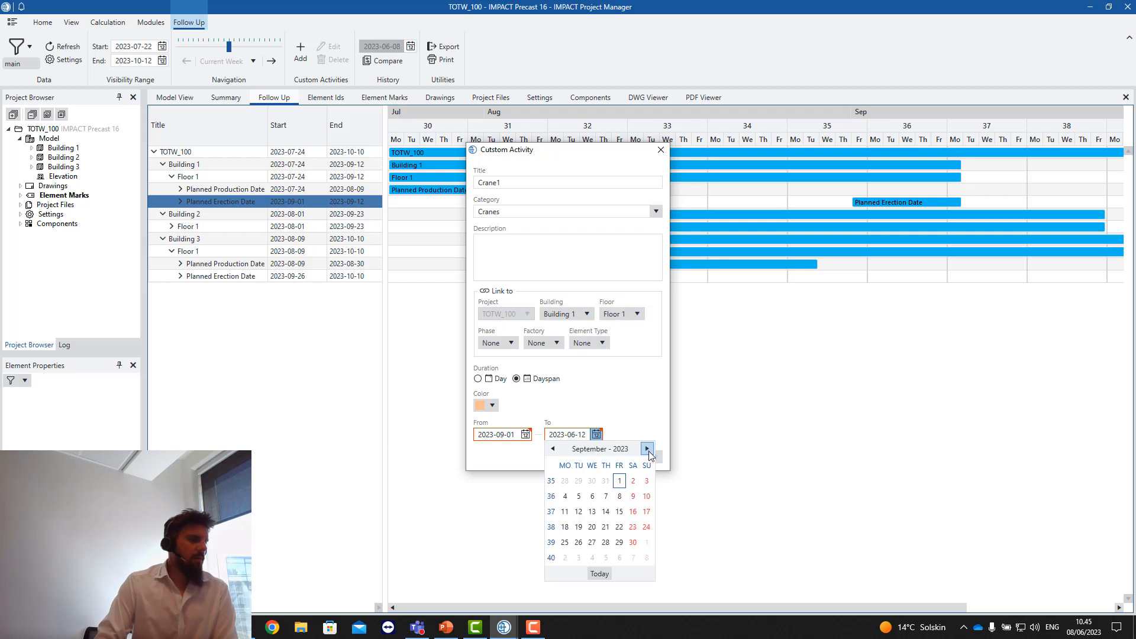
click(578, 512)
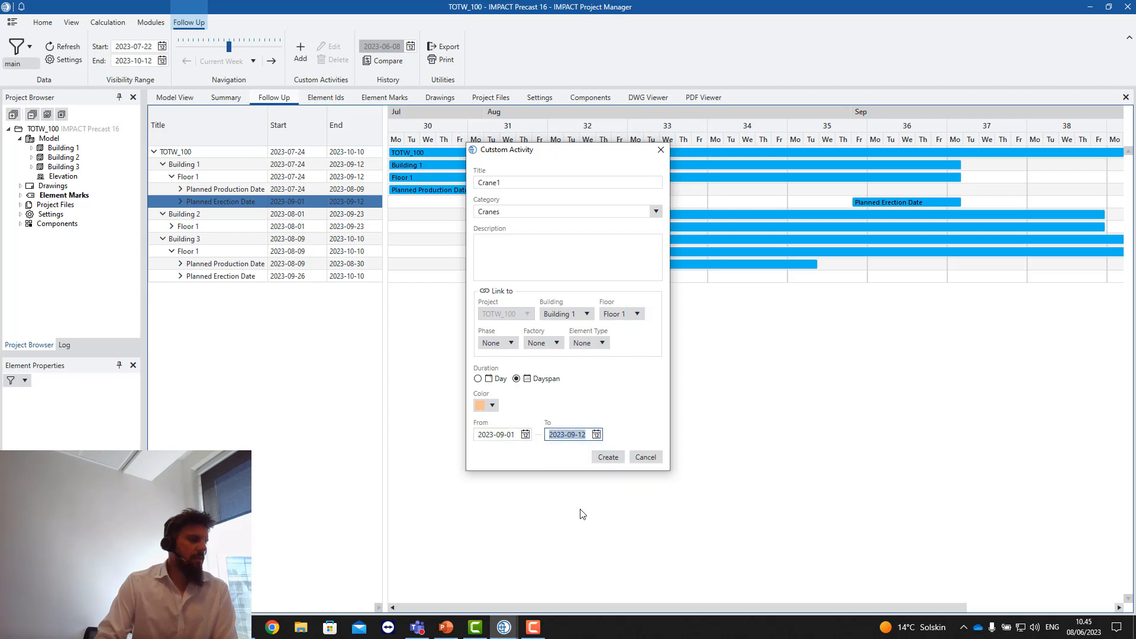
click(609, 459)
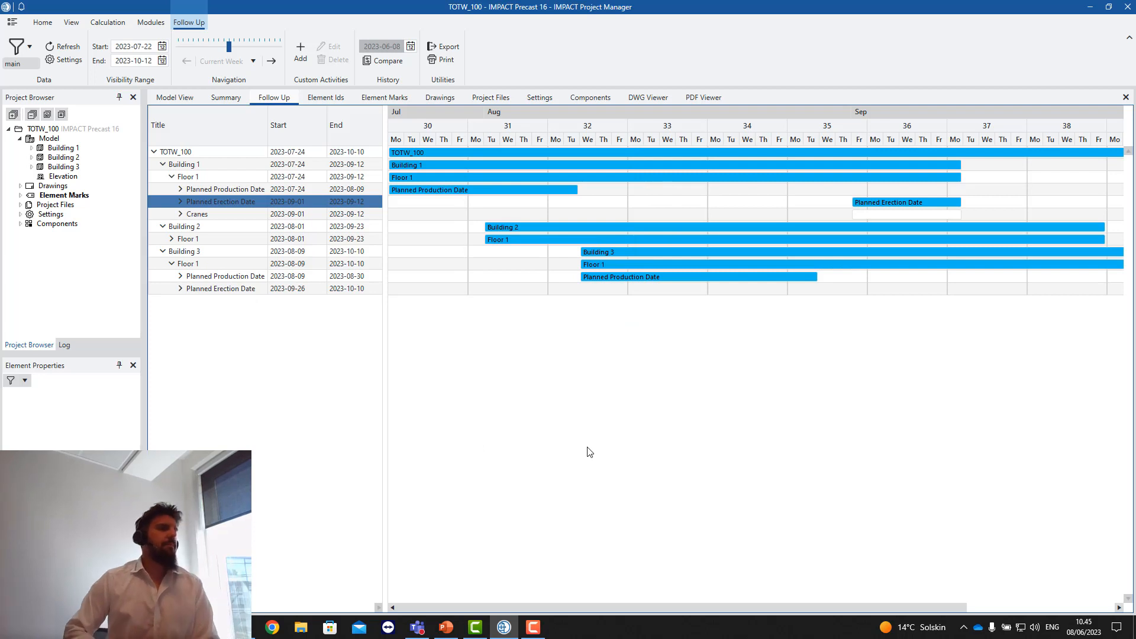
Step: Expand the Cranes category under Building 1, Floor 1 and select the Crane1 activity bar
click(181, 214)
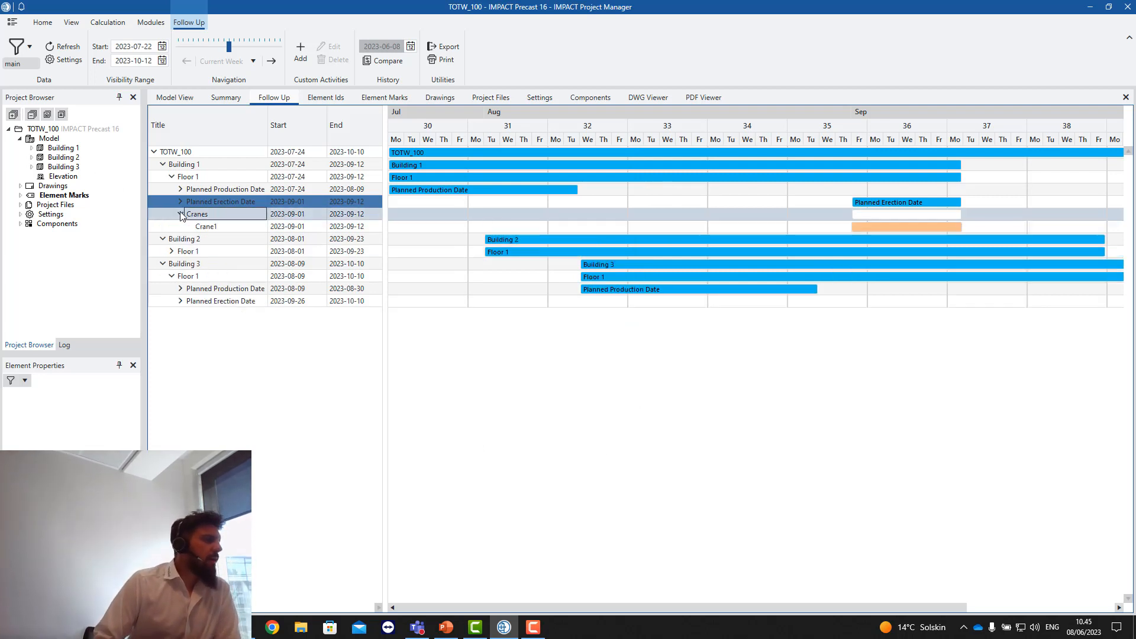
click(884, 216)
click(884, 228)
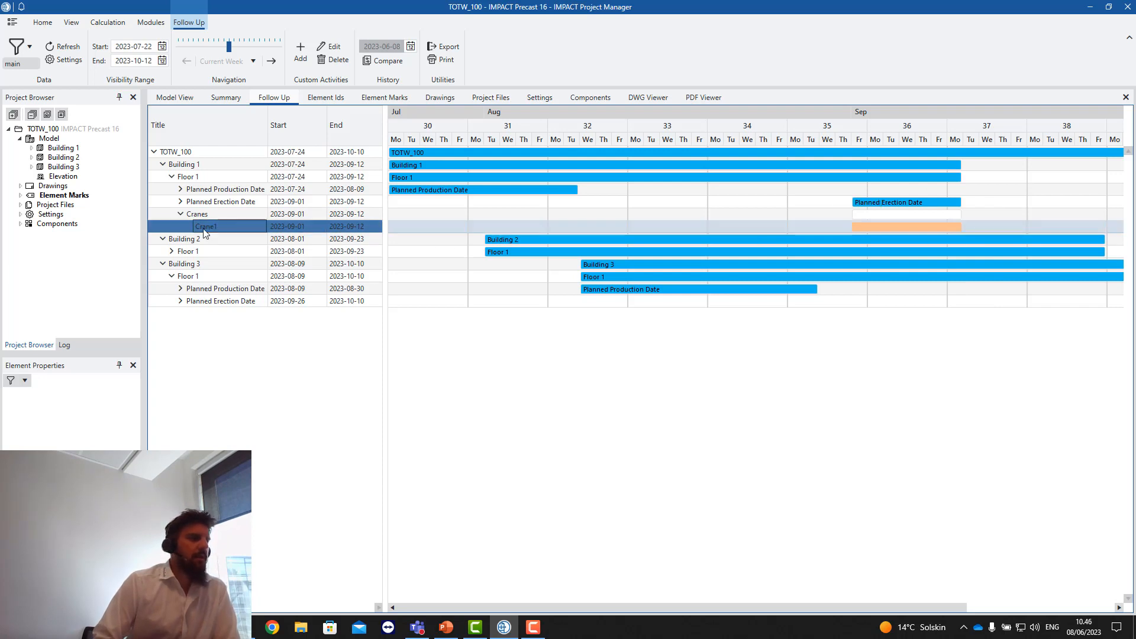
Step: Expand Floor 1 under Building 2 and collapse its Planned Production Date elements
click(171, 251)
click(181, 264)
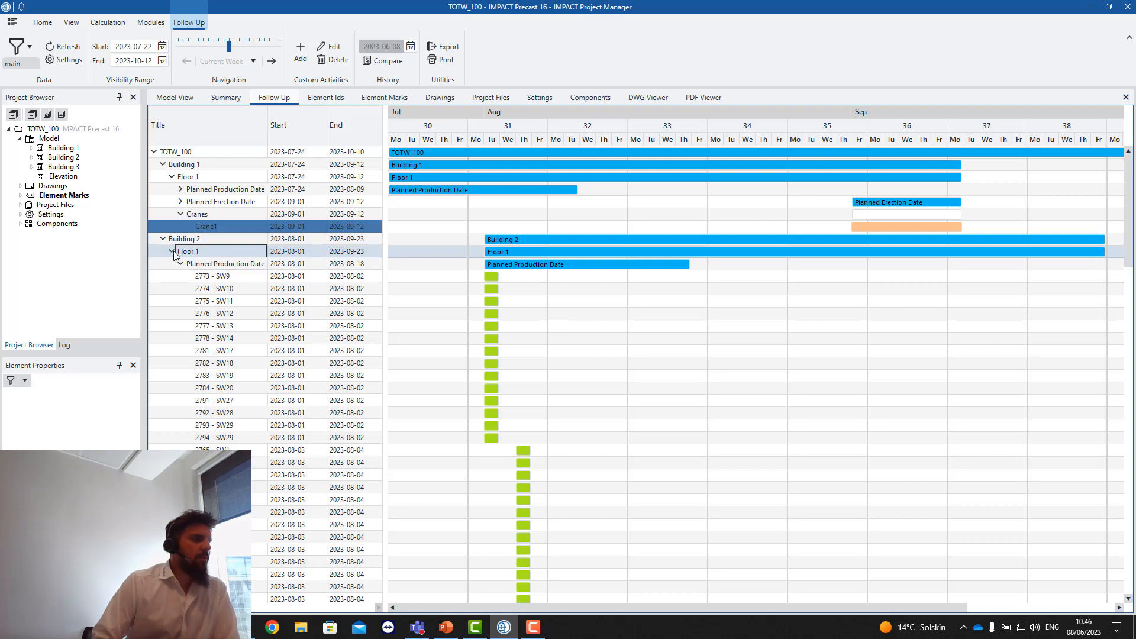
click(172, 251)
click(172, 251)
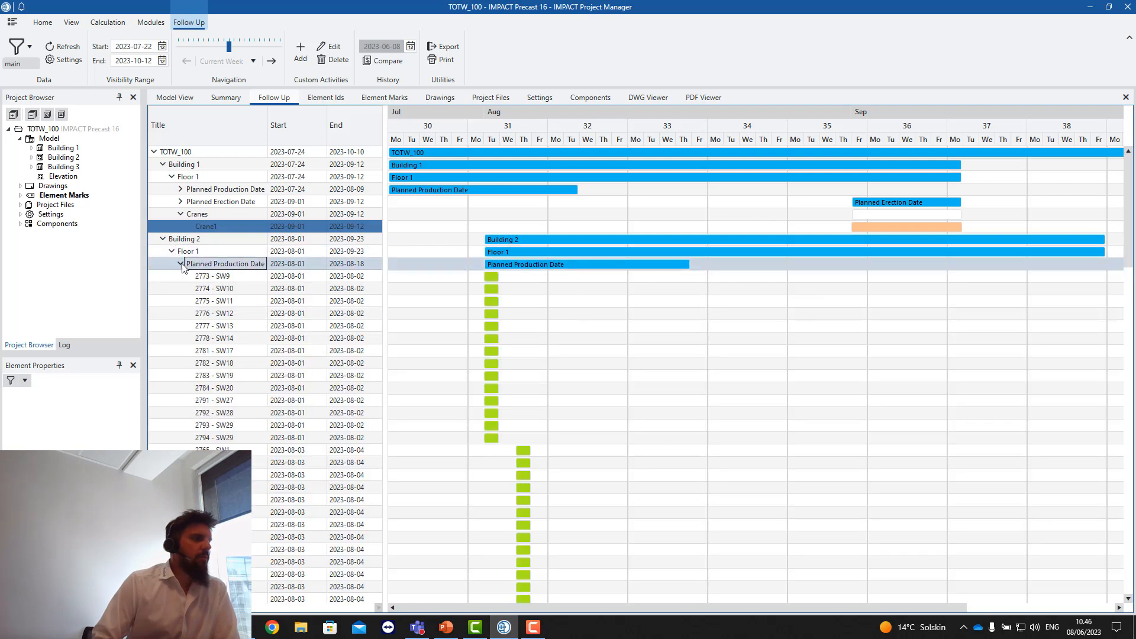
click(181, 264)
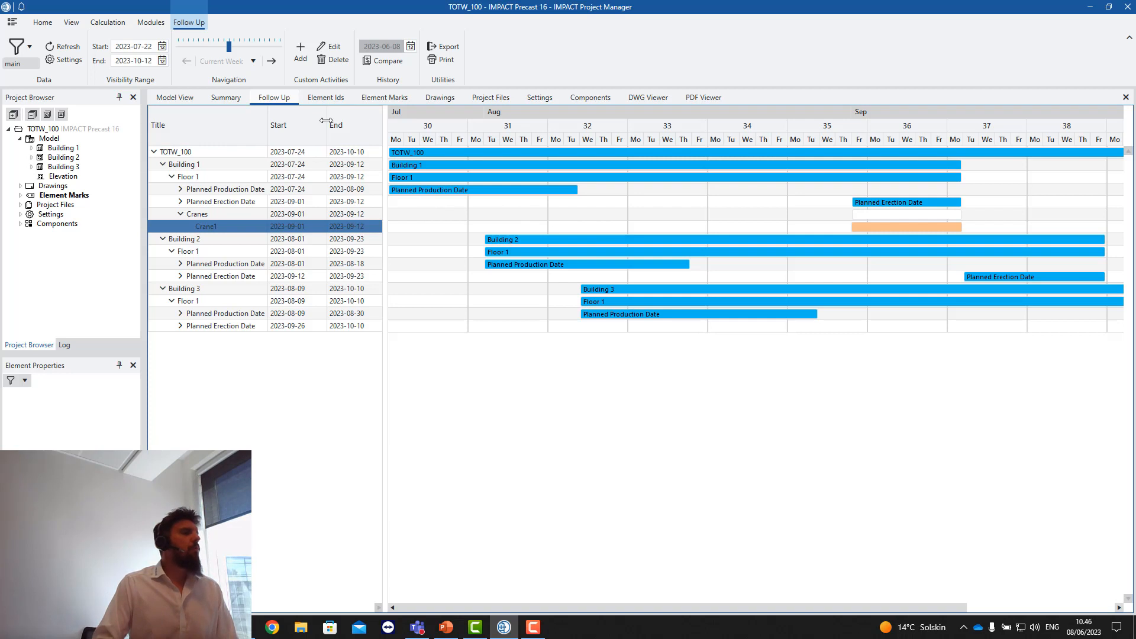
Step: Review the display settings, the filter choices and a blank custom activity form, closing each without changes
click(67, 60)
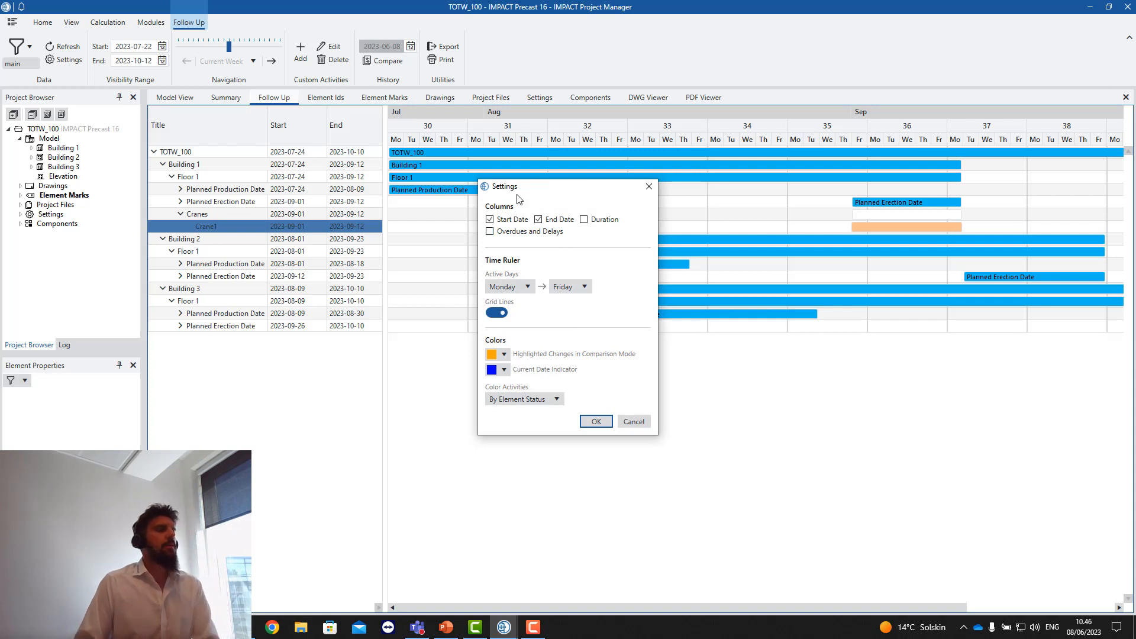
click(649, 186)
click(28, 50)
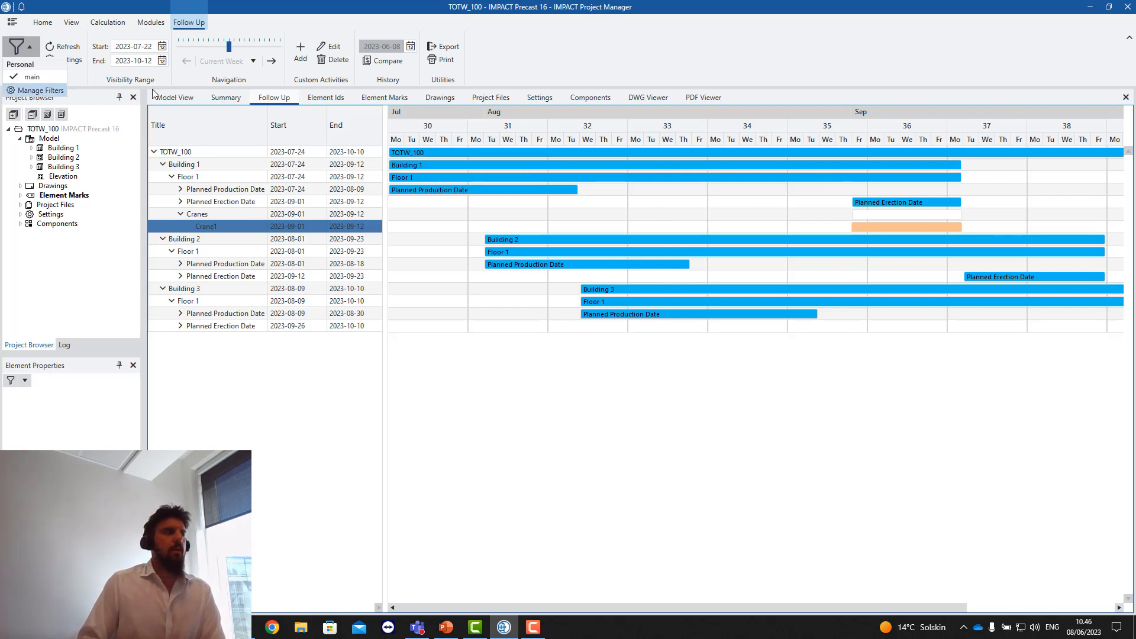
click(299, 70)
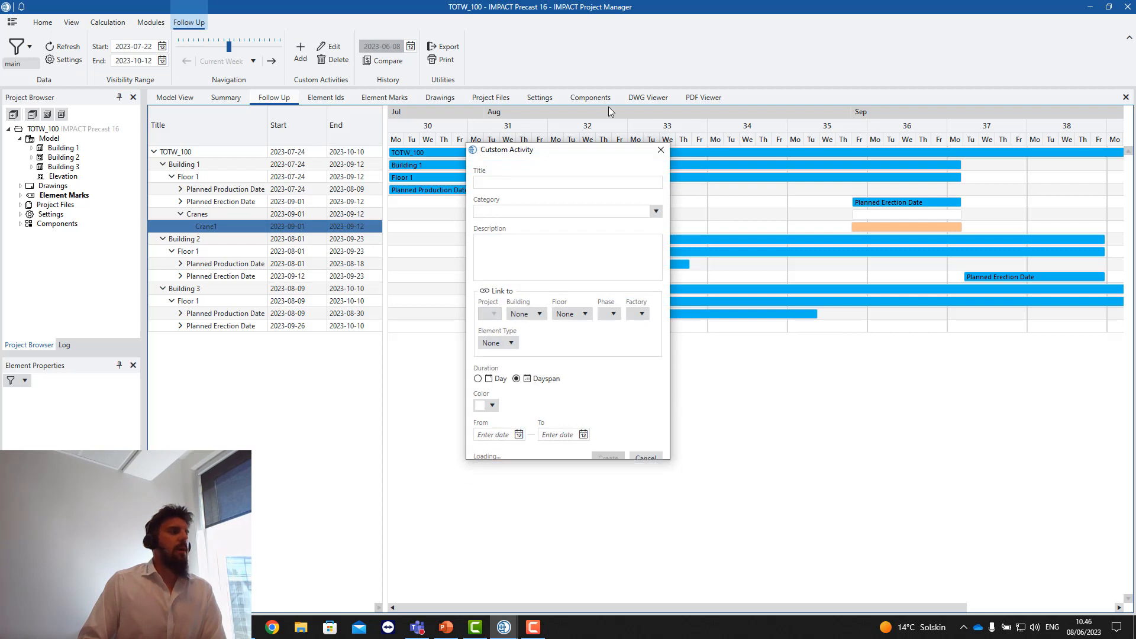
click(660, 151)
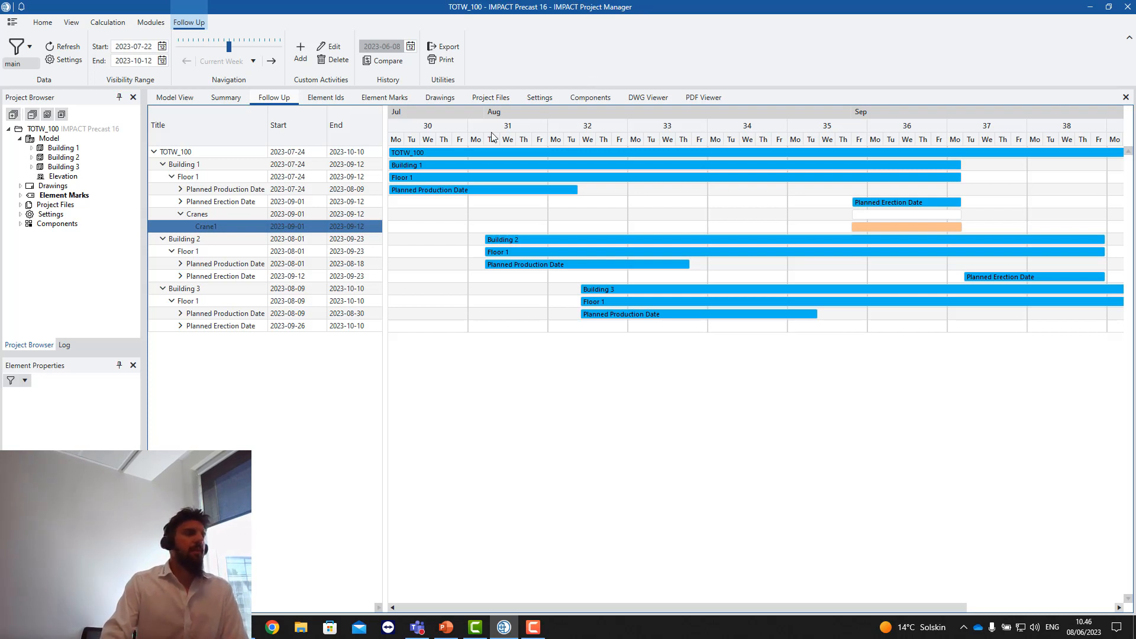
Step: Try to export the schedule to Microsoft Project
click(438, 47)
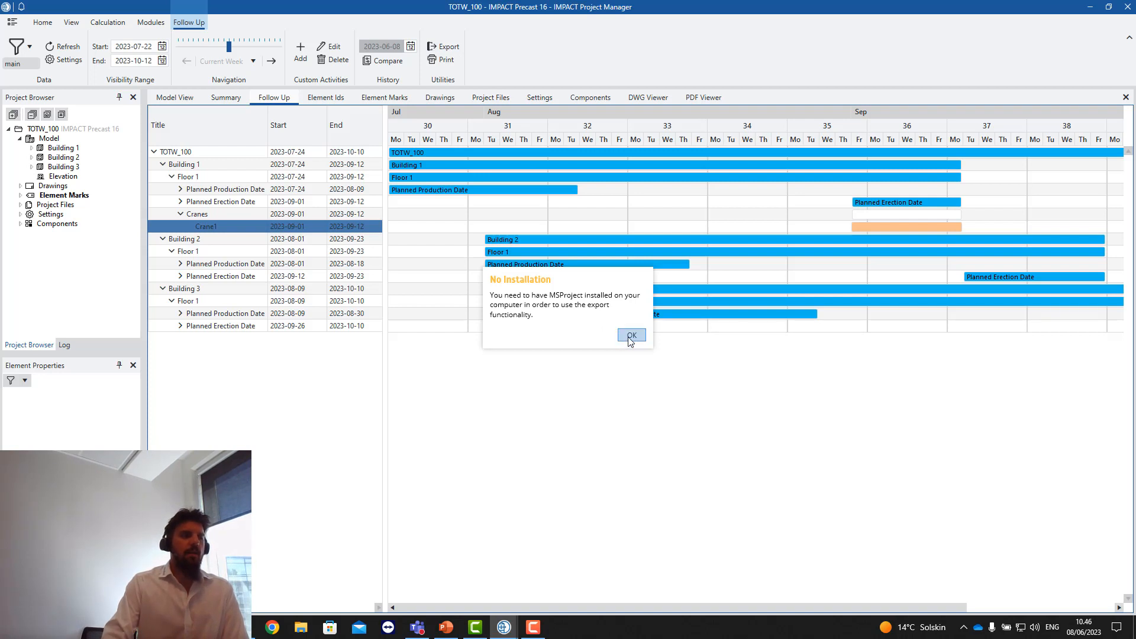
click(630, 335)
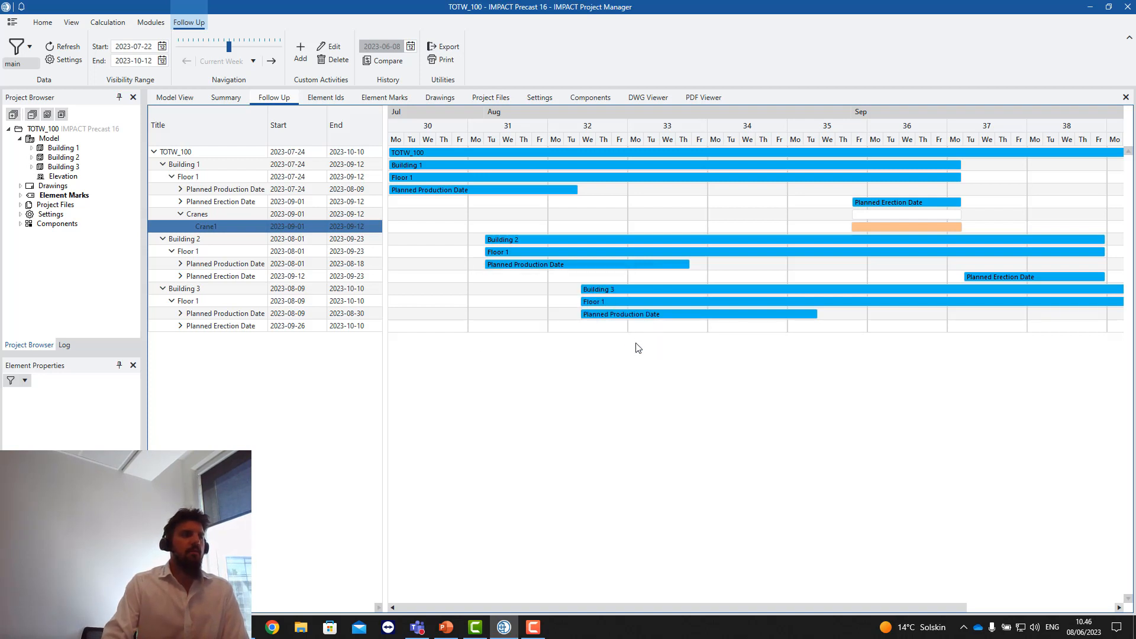
Step: Print the schedule to a JPEG image named graph, saved on the Desktop
click(457, 62)
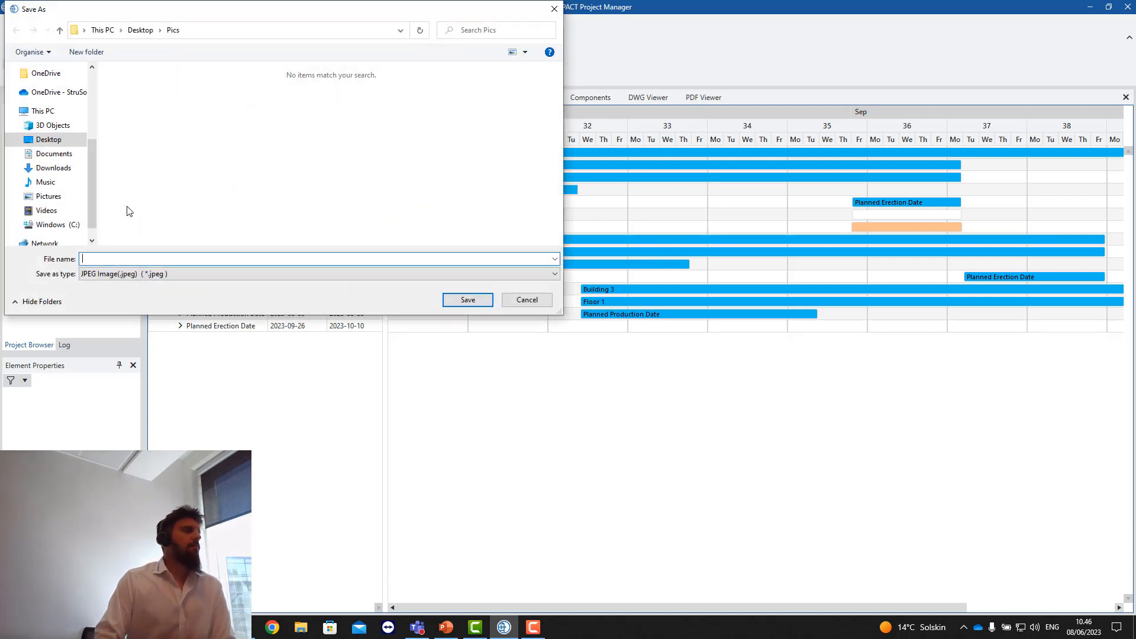
text(gr)
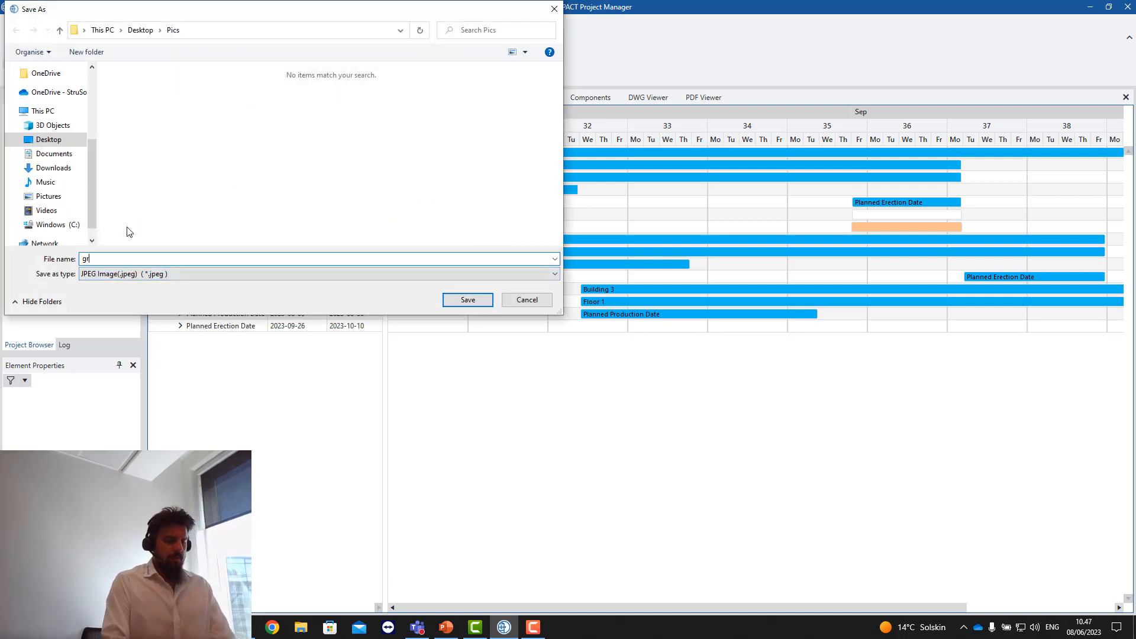
text(aph)
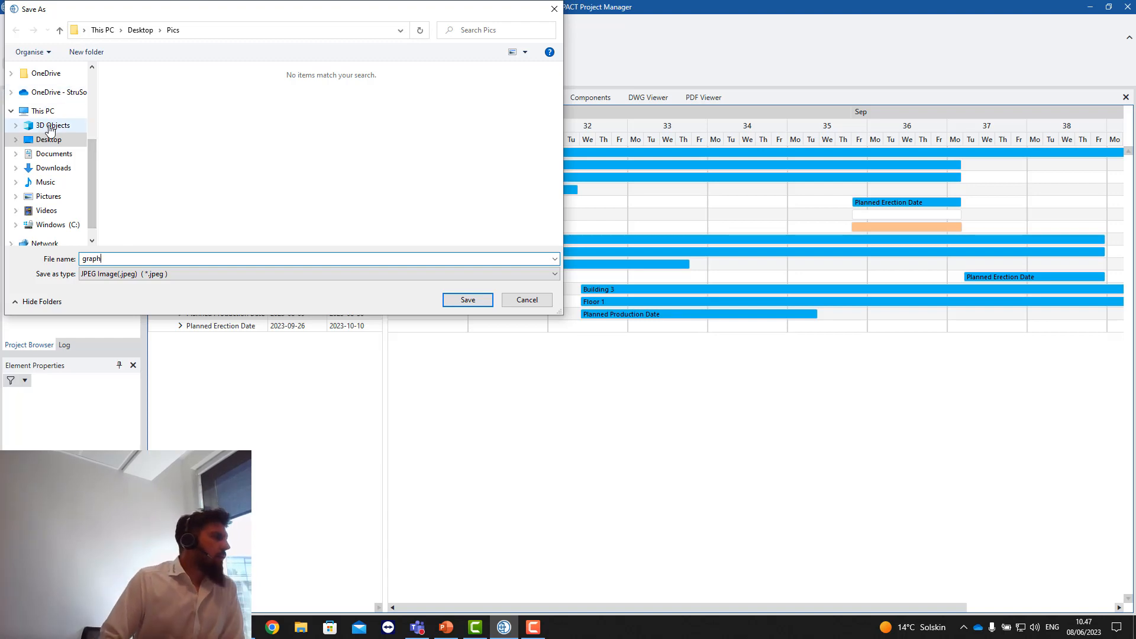
click(48, 140)
click(462, 299)
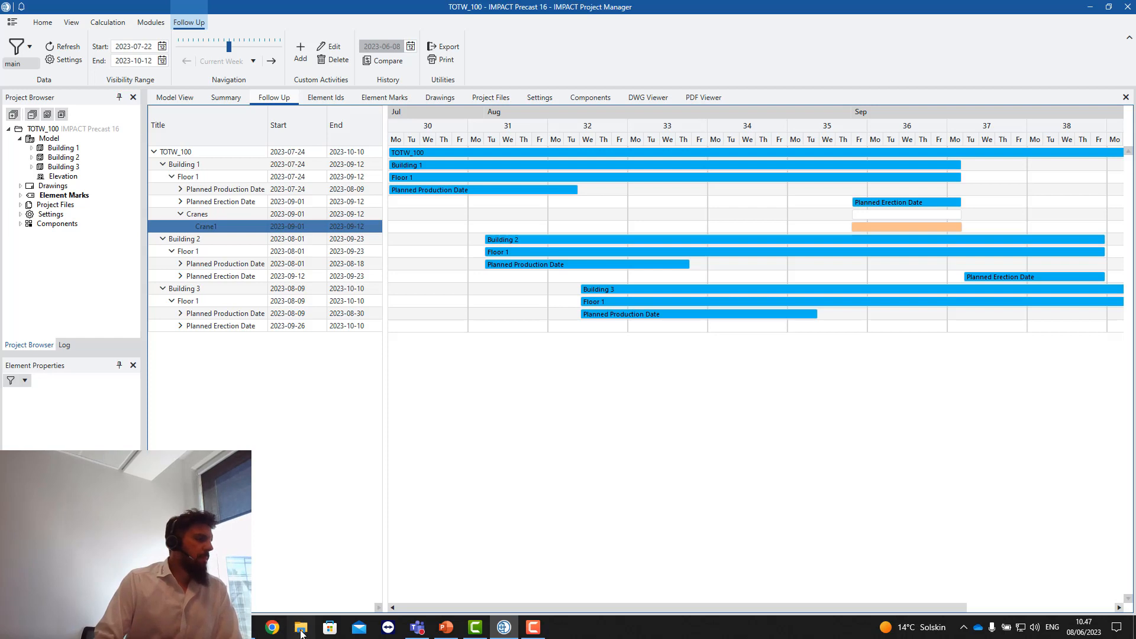
Step: Switch to File Explorer and open graph.jpeg from the Desktop to view the saved schedule image
click(302, 628)
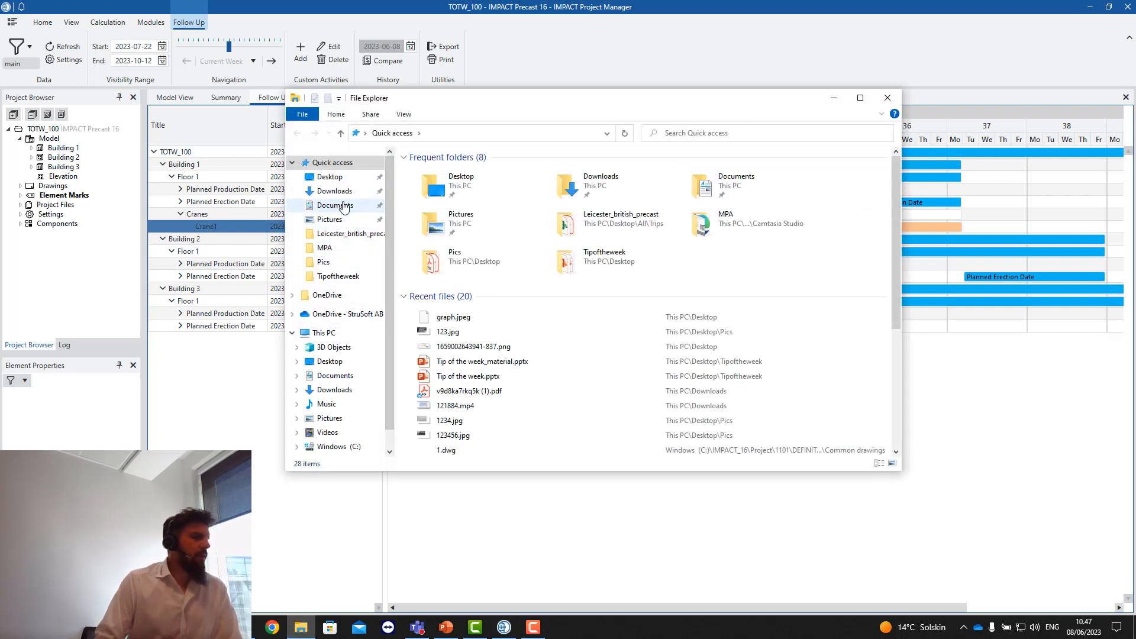
click(335, 177)
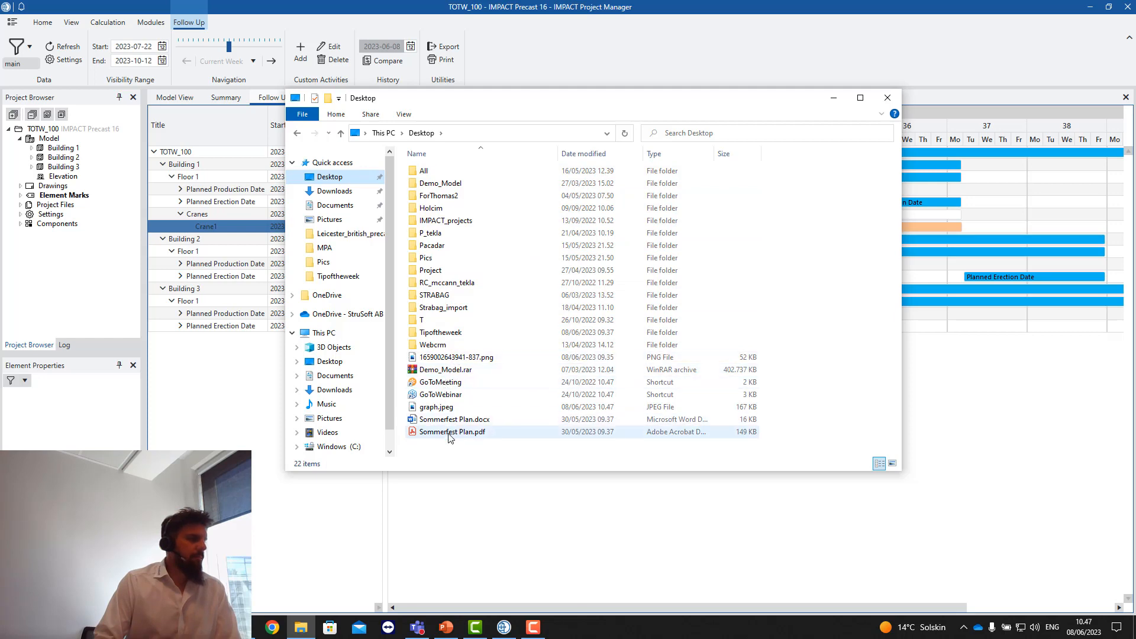
click(452, 408)
double_click(438, 407)
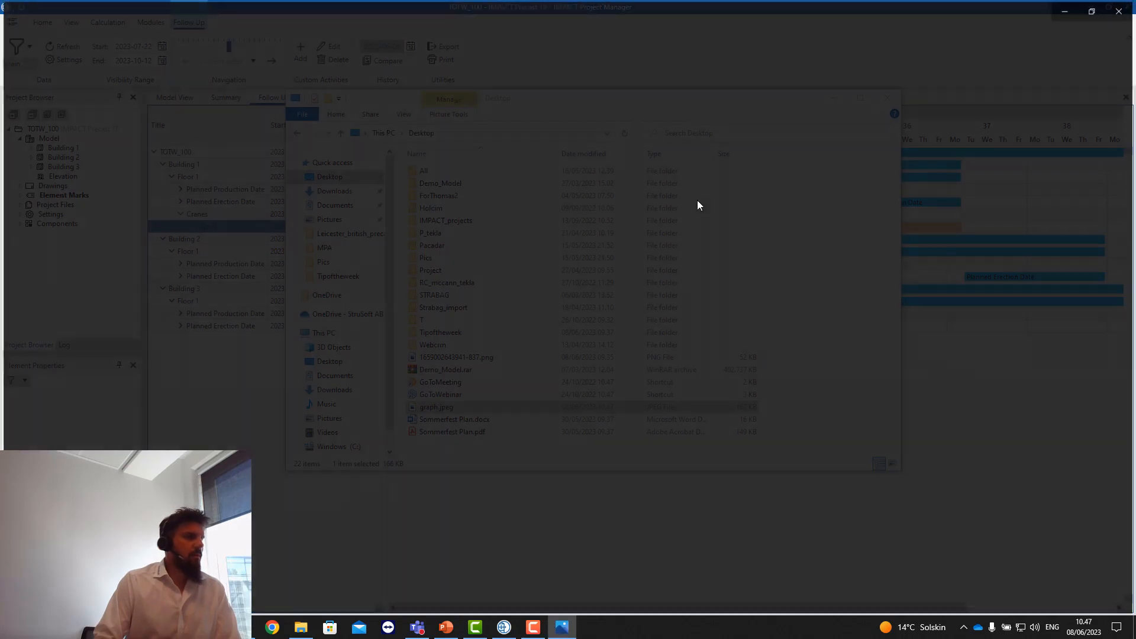